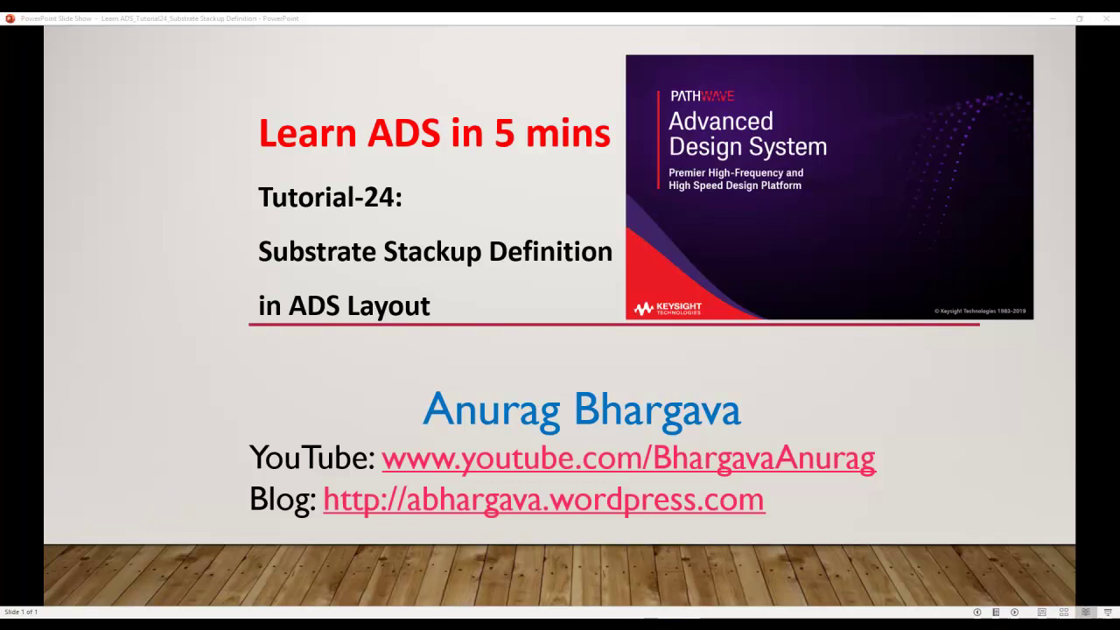
Bring the ADS main window up over the PowerPoint title slide.
{"action": "left_click", "coordinate": [385, 612]}
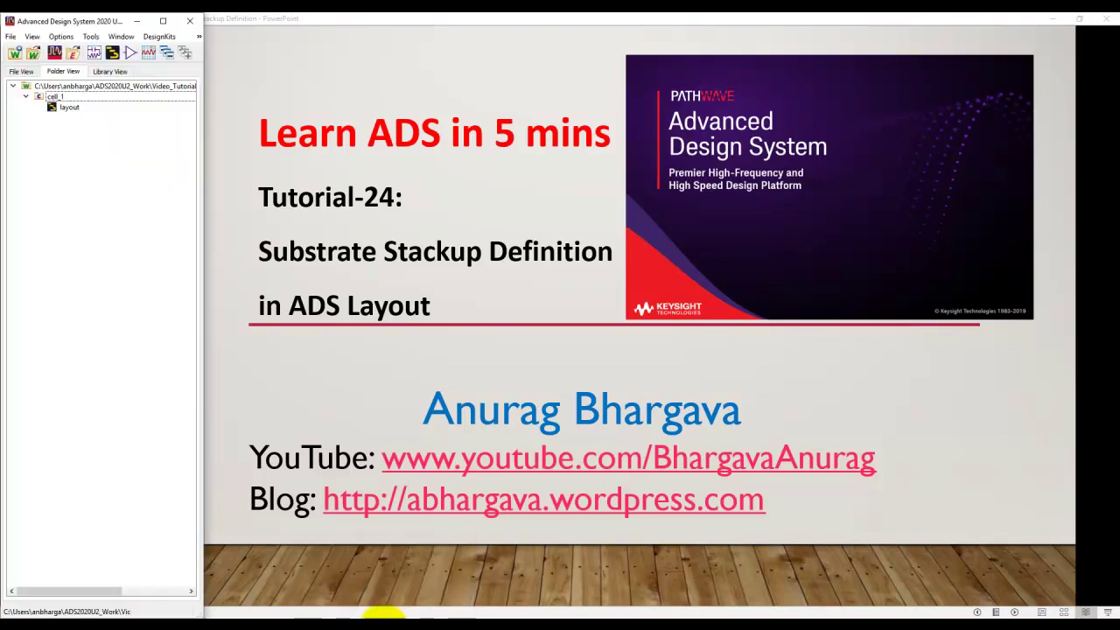
Bring the cell_1 layout to the front and select its left and right square pads.
{"action": "left_click", "coordinate": [415, 594]}
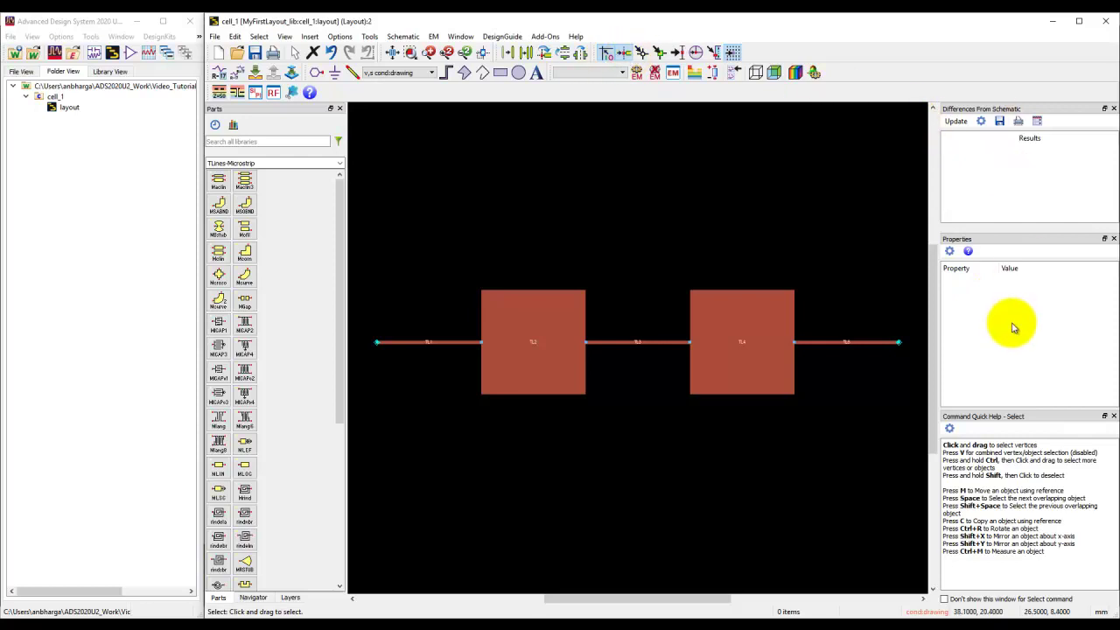
{"action": "left_click", "coordinate": [575, 377]}
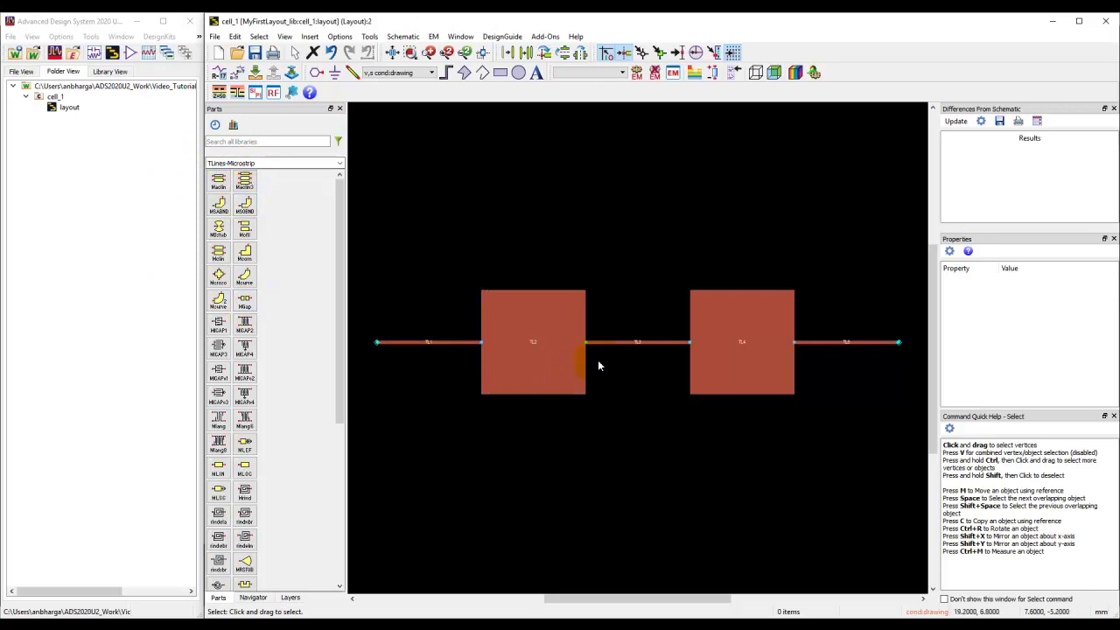
{"action": "left_click", "coordinate": [712, 357]}
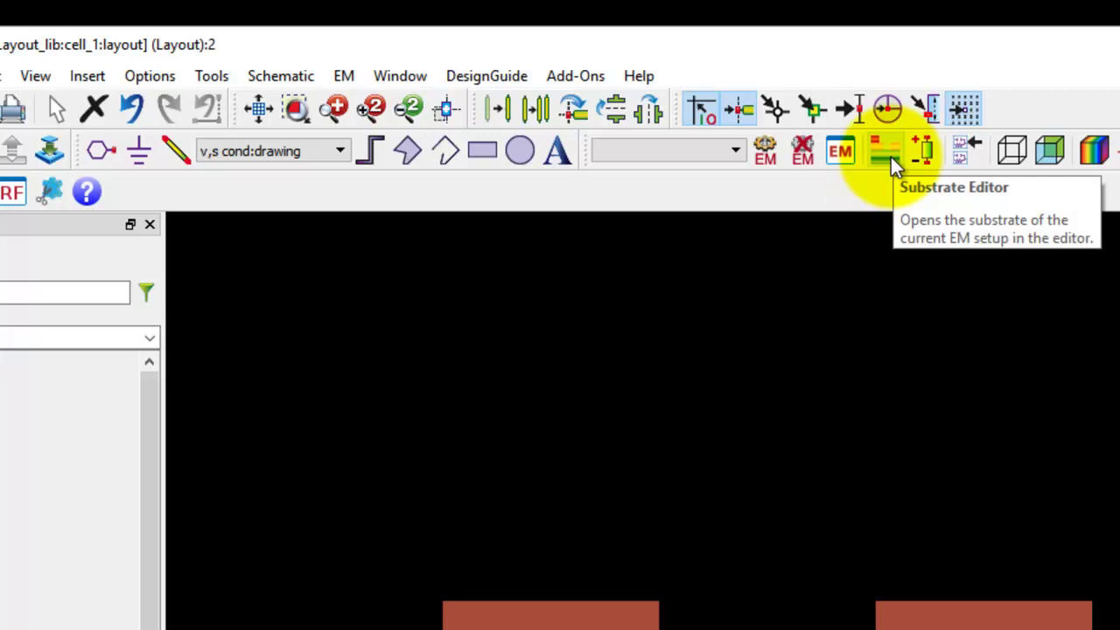
Launch the substrate editor with EM > Substrate... for this layout.
{"action": "left_click", "coordinate": [344, 76]}
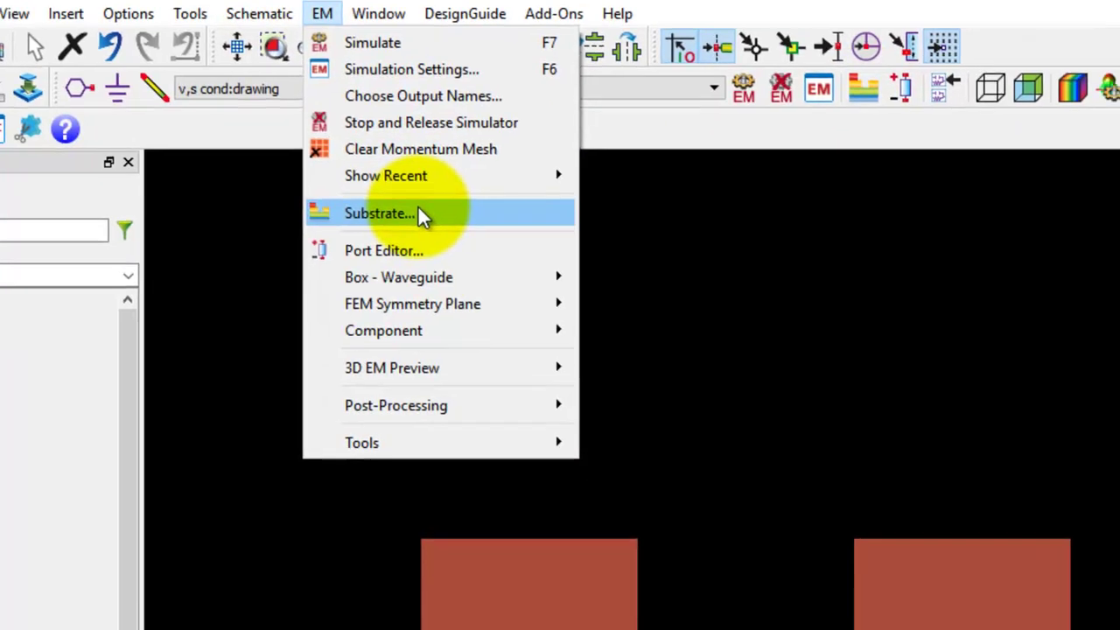
{"action": "left_click", "coordinate": [438, 274]}
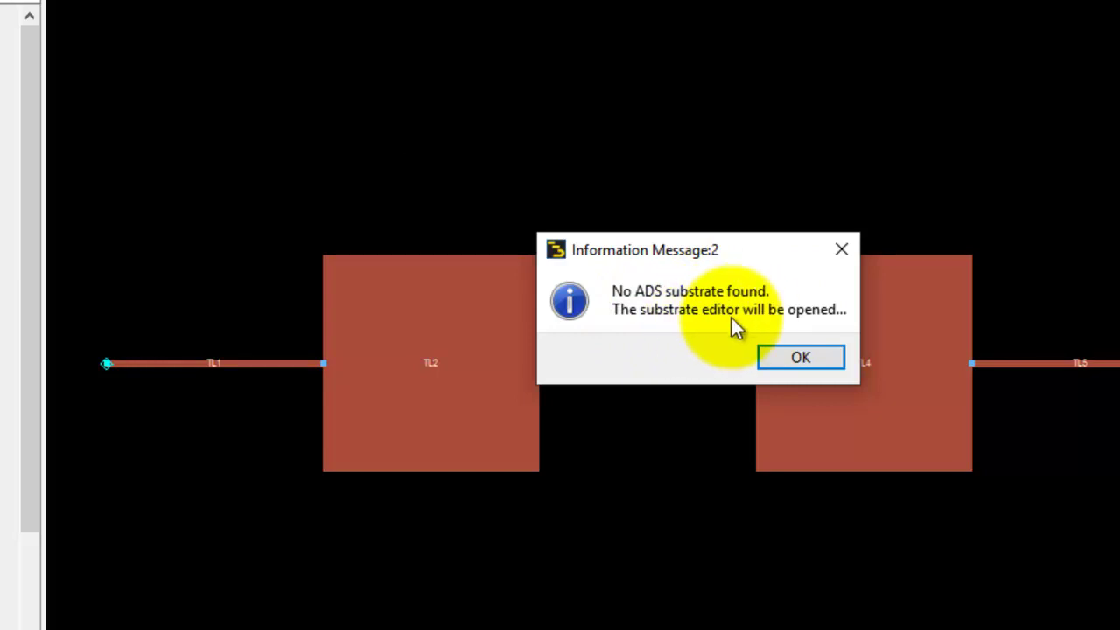
Dismiss the no-substrate message and create substrate1 from the 25milAlumina template.
{"action": "left_click", "coordinate": [809, 358]}
{"action": "left_click", "coordinate": [618, 337]}
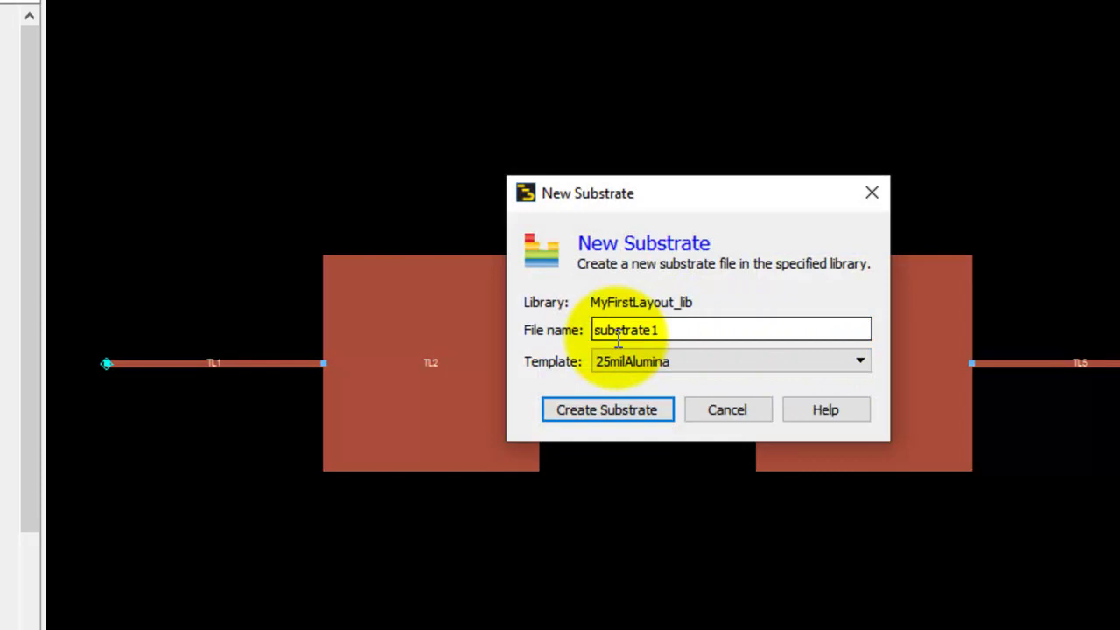
{"action": "left_click_drag", "start_coordinate": [594, 331], "coordinate": [709, 329]}
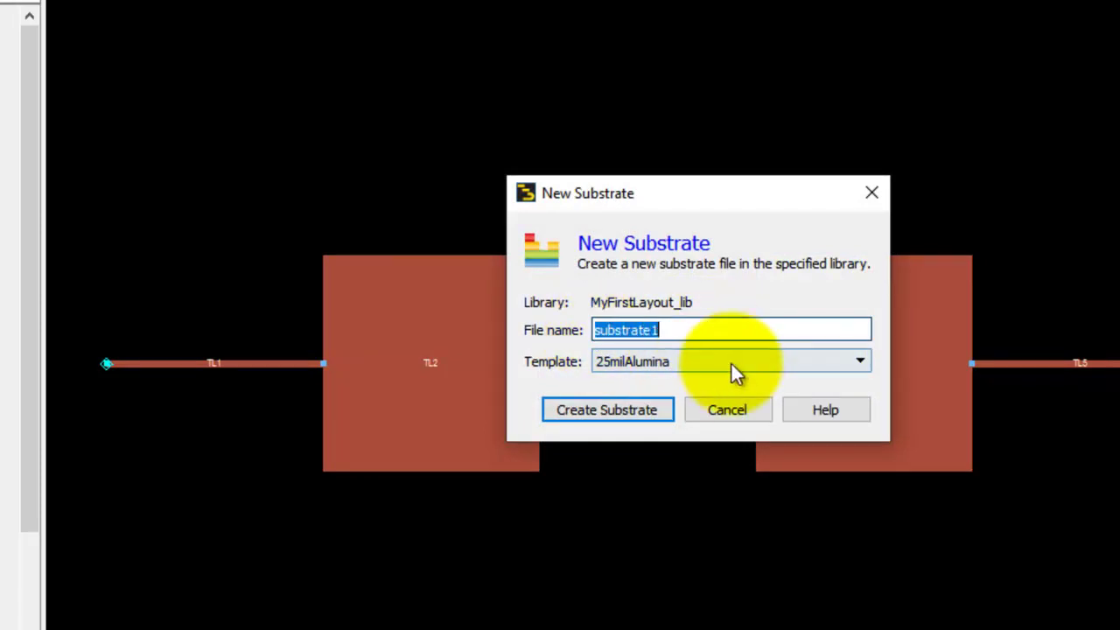
{"action": "left_click", "coordinate": [736, 365]}
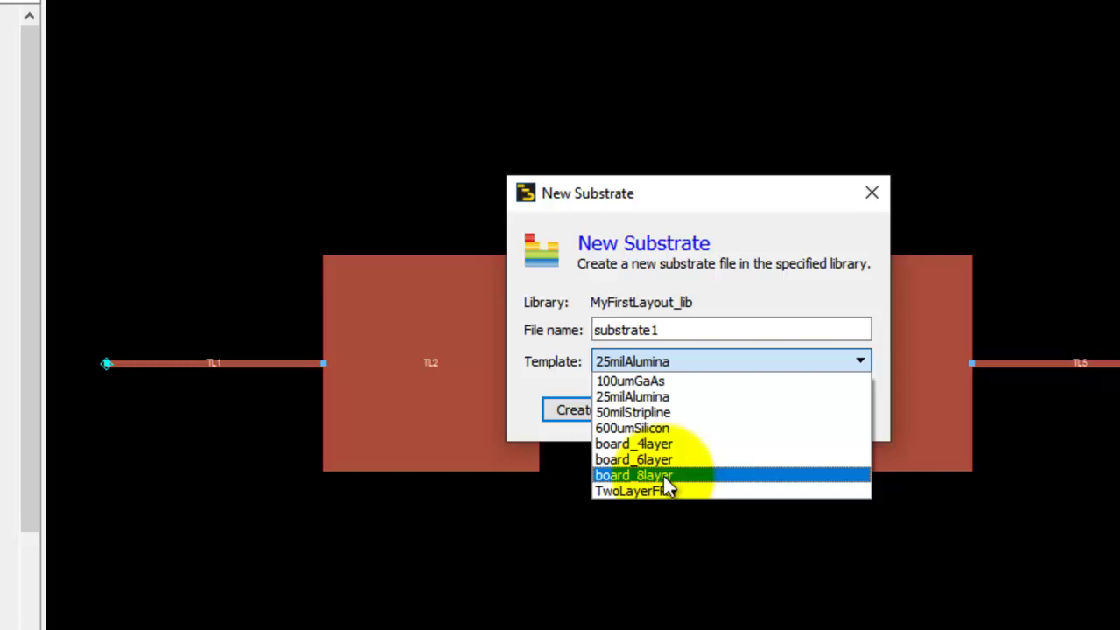
{"action": "left_click", "coordinate": [660, 397]}
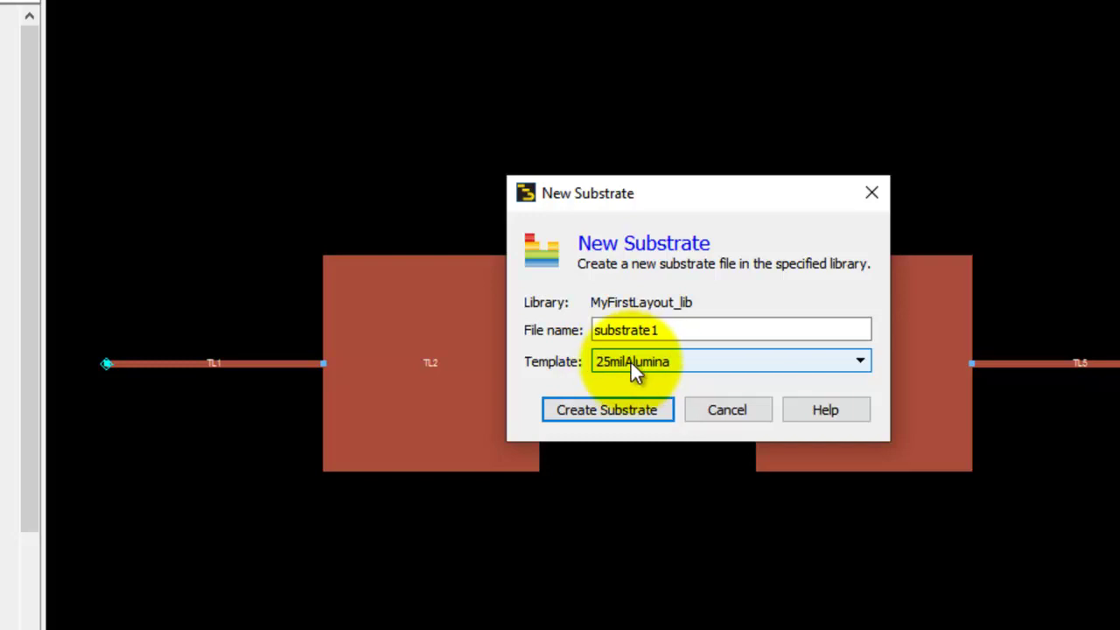
{"action": "left_click", "coordinate": [600, 413]}
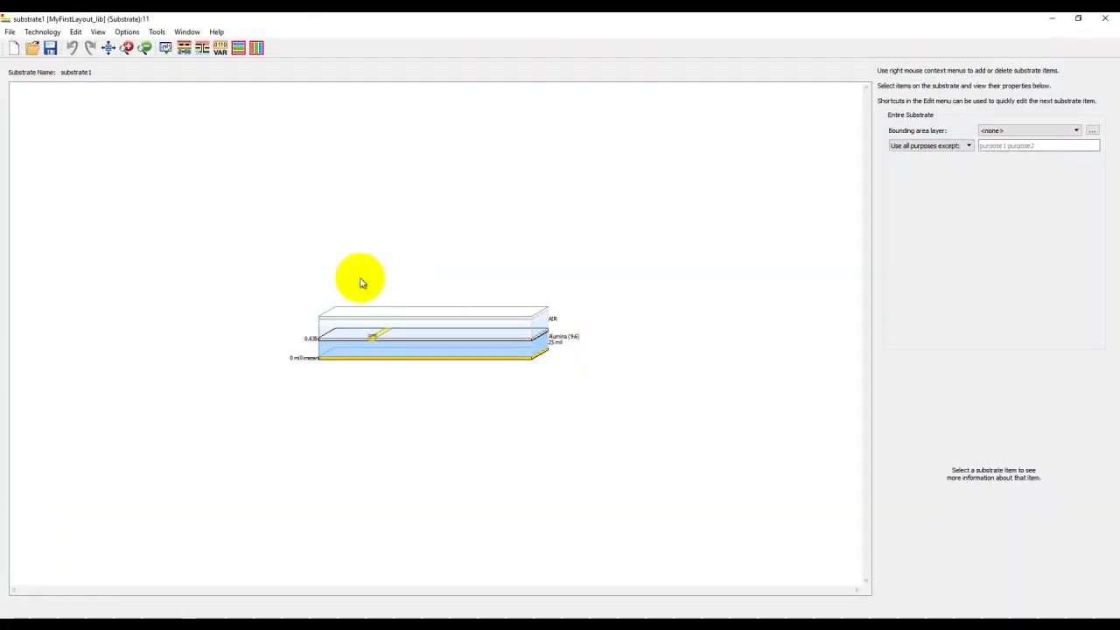
Place the substrate editor beside the layout and inspect the ground plane, Alumina layer and cond strip.
{"action": "left_click", "coordinate": [1078, 18]}
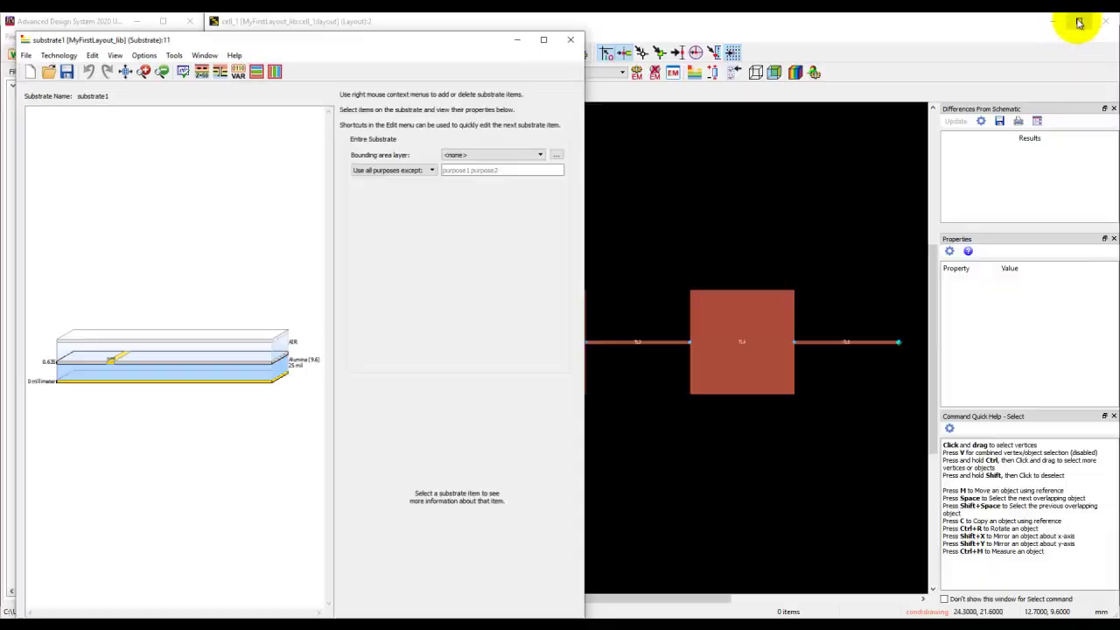
{"action": "left_click_drag", "start_coordinate": [417, 38], "coordinate": [658, 91]}
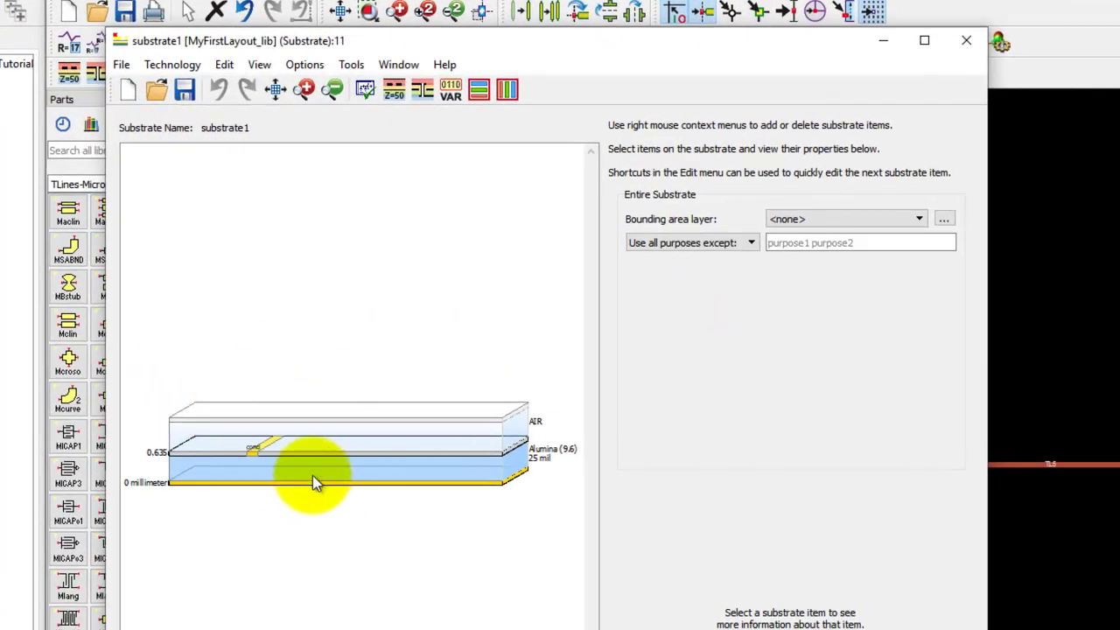
{"action": "left_click", "coordinate": [249, 482]}
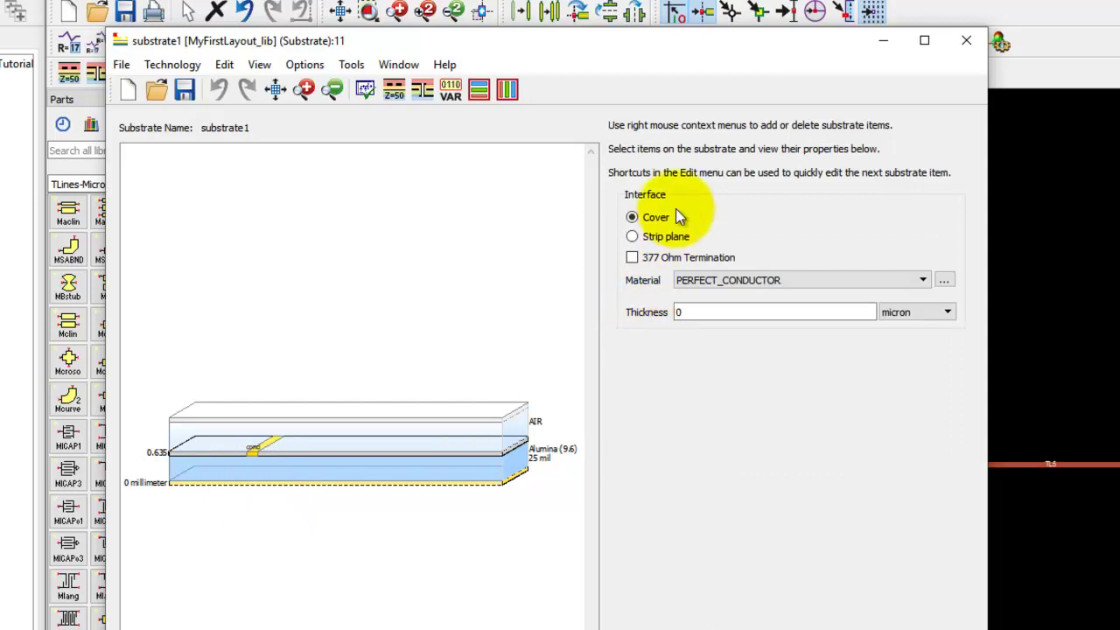
{"action": "left_click", "coordinate": [490, 465]}
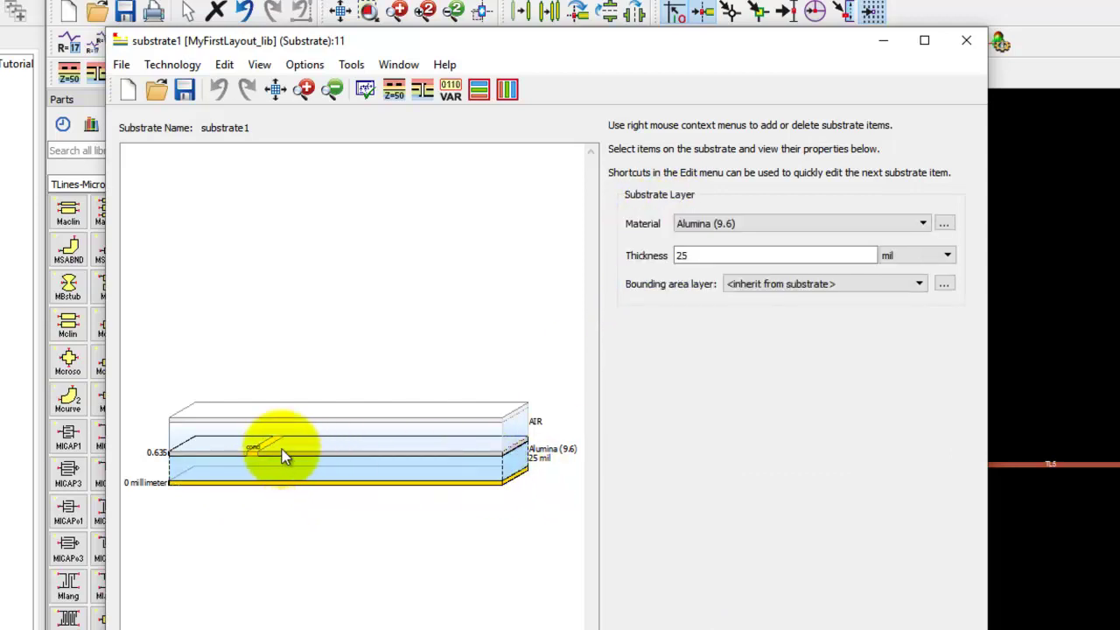
{"action": "left_click", "coordinate": [249, 449]}
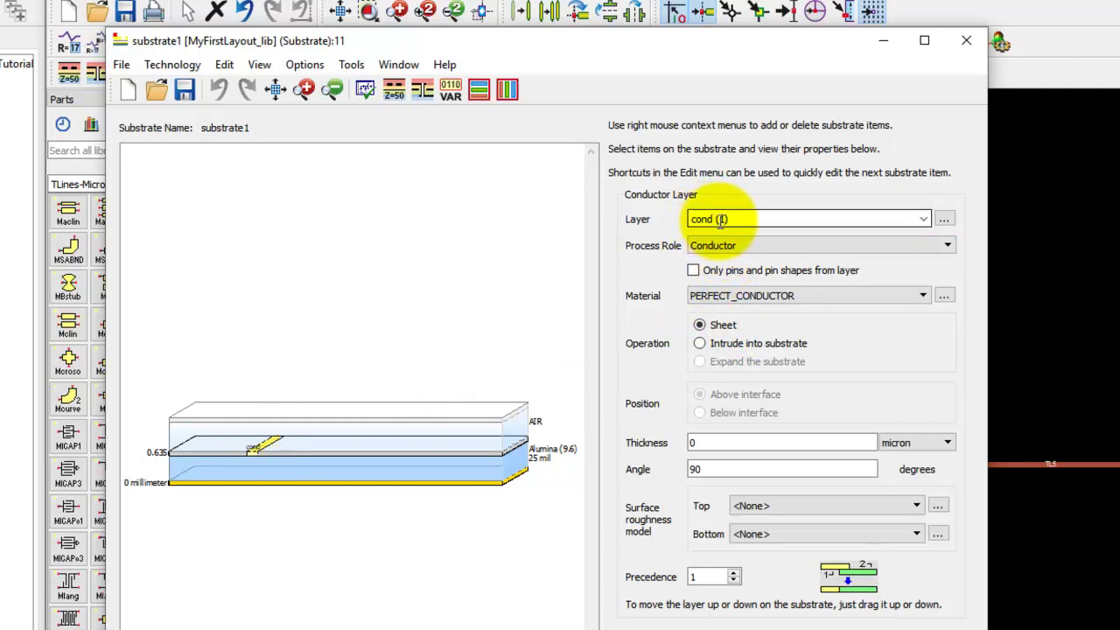
Assign the conductor strip to layer cond (1), correcting an earlier cond2 choice.
{"action": "left_click", "coordinate": [1070, 467]}
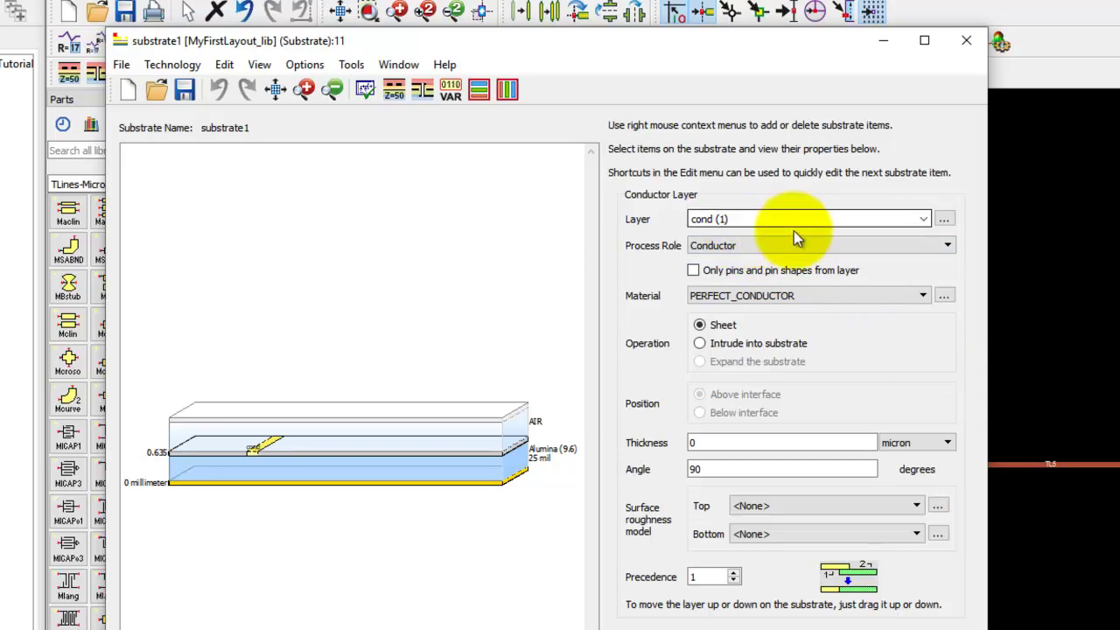
{"action": "left_click", "coordinate": [923, 219]}
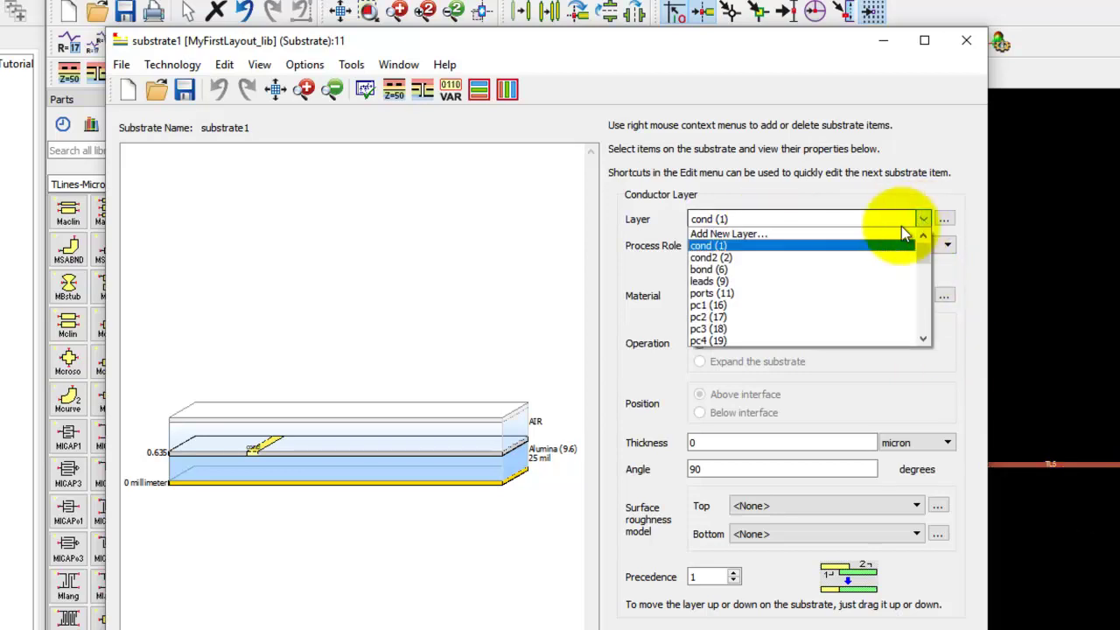
{"action": "left_click", "coordinate": [726, 260]}
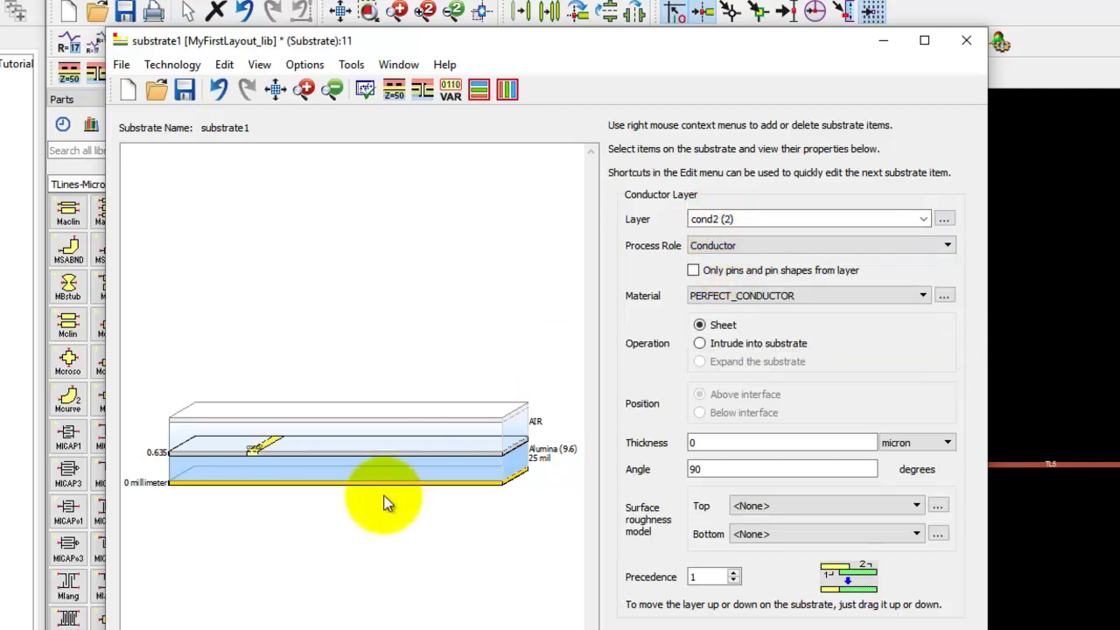
{"action": "left_click", "coordinate": [234, 484]}
{"action": "scroll", "coordinate": [288, 472], "scroll_direction": "up", "scroll_amount": 3}
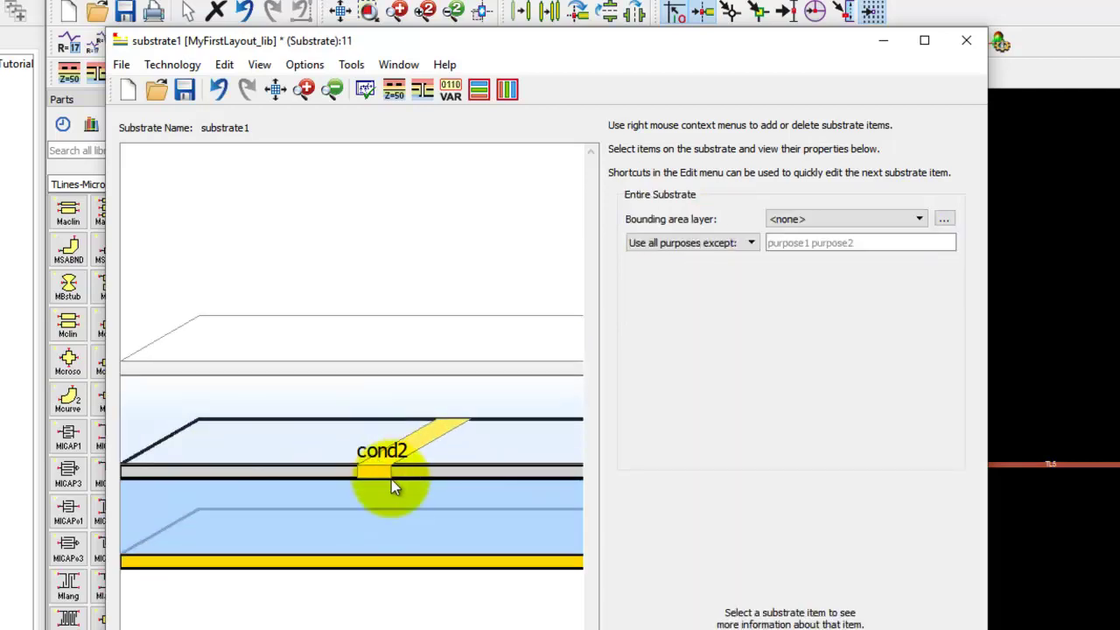
{"action": "scroll", "coordinate": [381, 475], "scroll_direction": "down", "scroll_amount": 5}
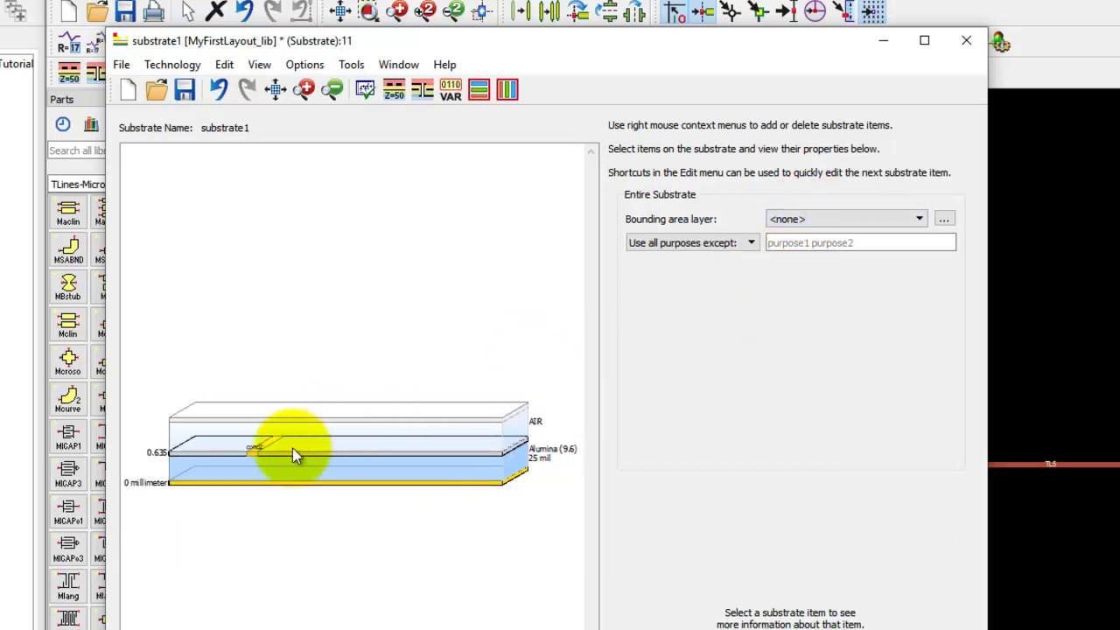
{"action": "left_click", "coordinate": [257, 457]}
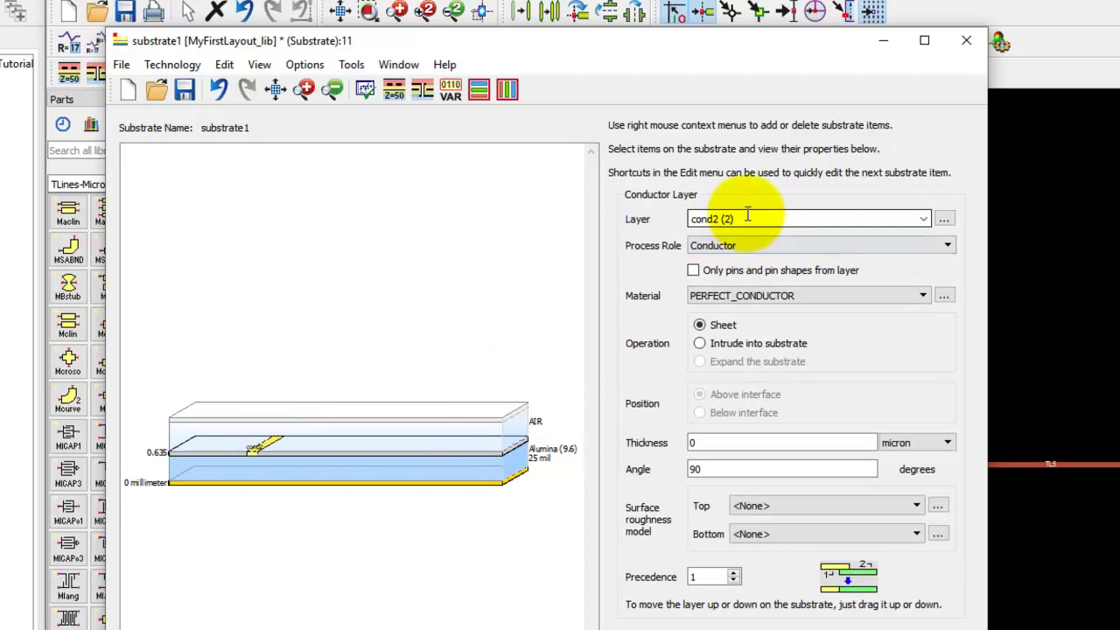
{"action": "left_click", "coordinate": [923, 219]}
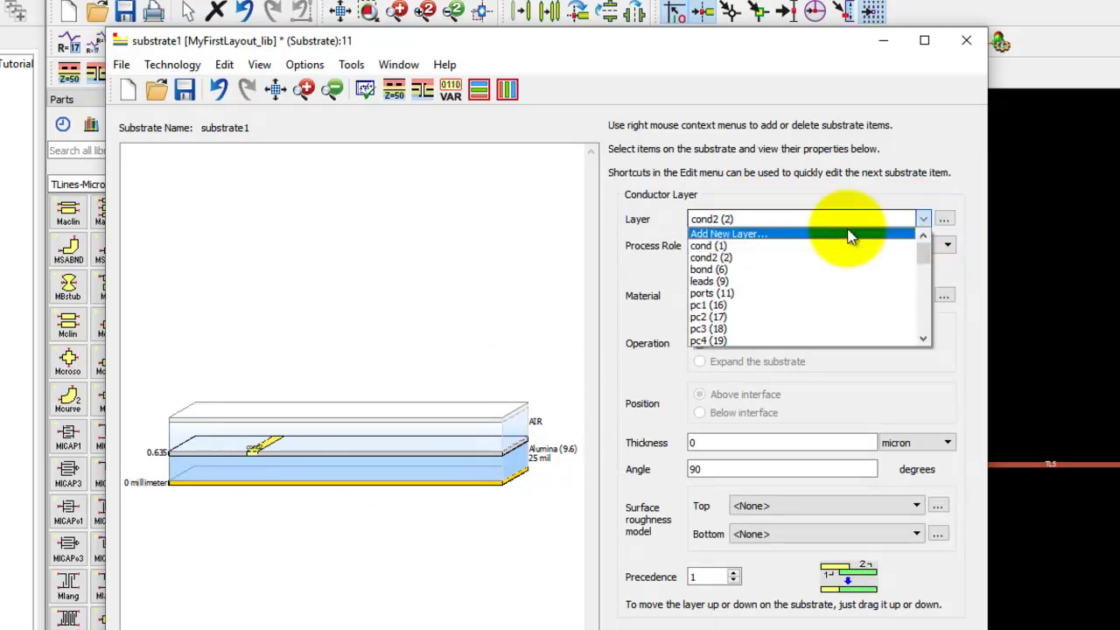
{"action": "left_click", "coordinate": [726, 245]}
Check the strip and the 25 mil Alumina layer properties, then maximize the substrate editor.
{"action": "left_click", "coordinate": [480, 259]}
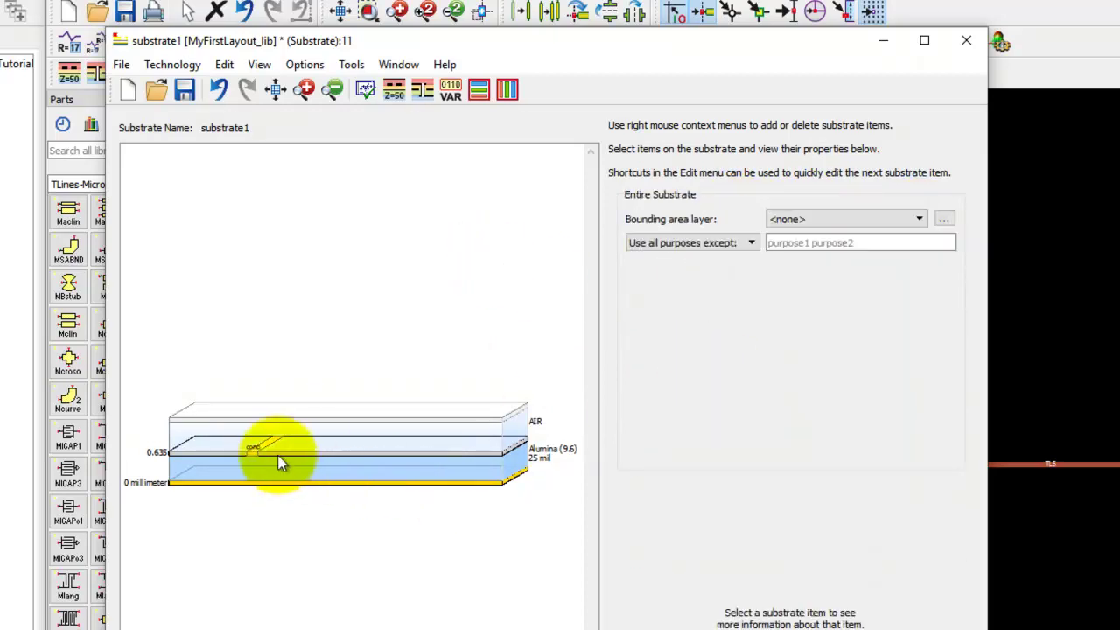
{"action": "left_click", "coordinate": [251, 462]}
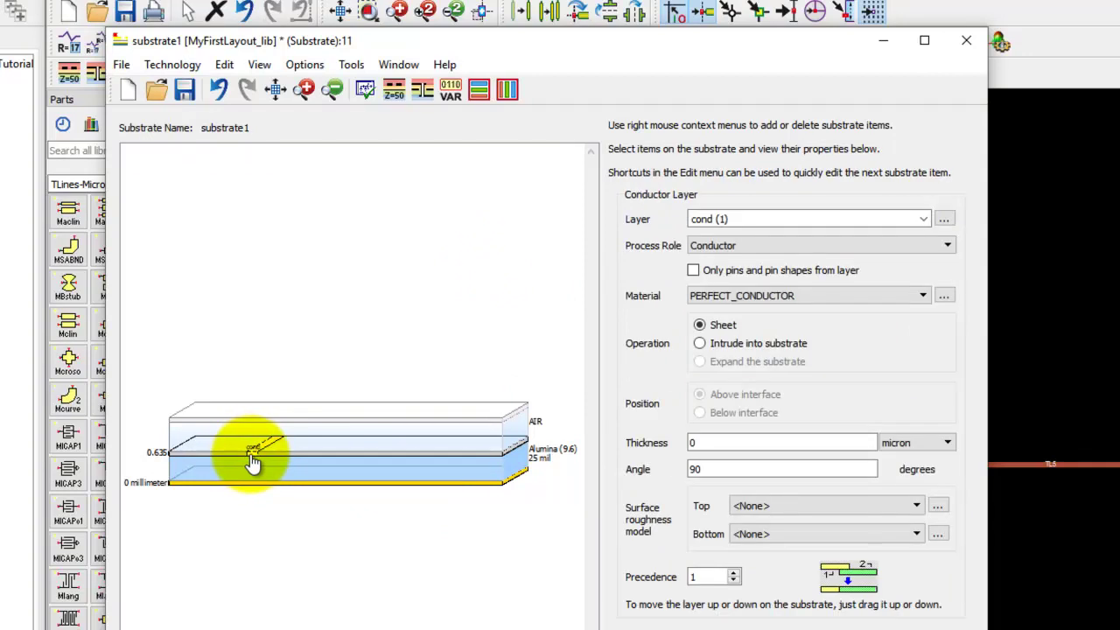
{"action": "mouse_move", "coordinate": [252, 456]}
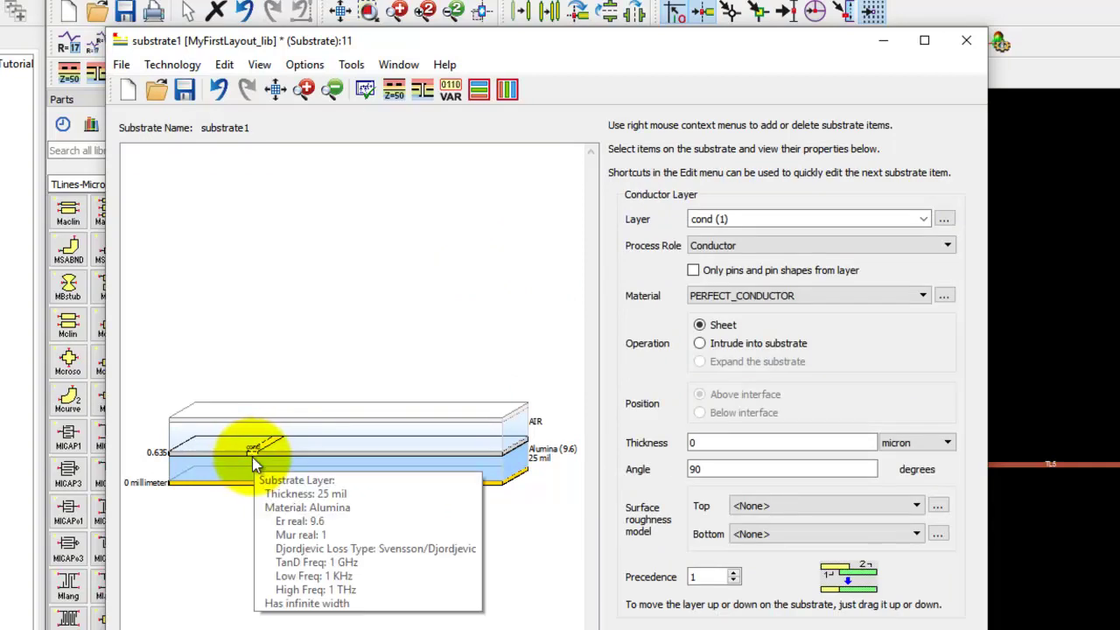
{"action": "left_click", "coordinate": [302, 475]}
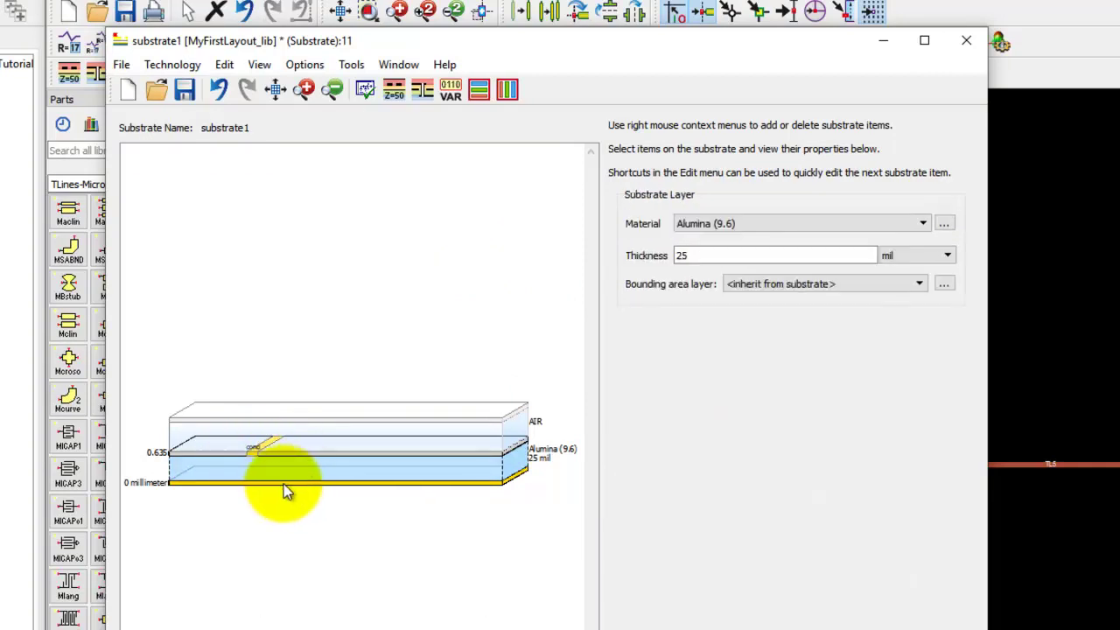
{"action": "left_click", "coordinate": [924, 40]}
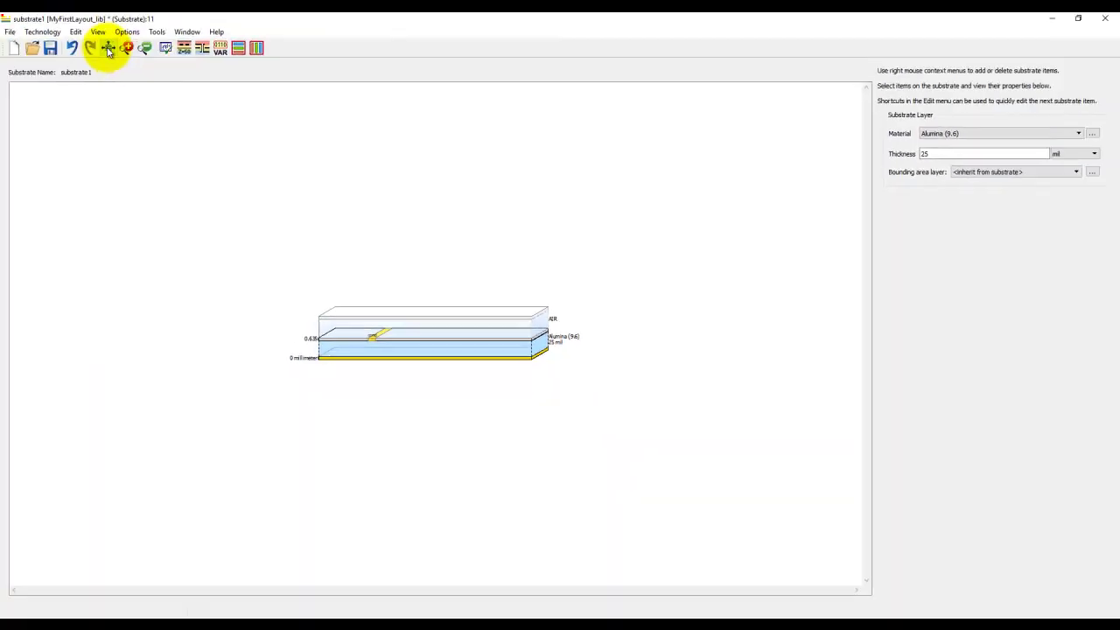
Fit the substrate view, open Technology > Material Definitions, and add dielectric Dielectric_1.
{"action": "left_click", "coordinate": [108, 49]}
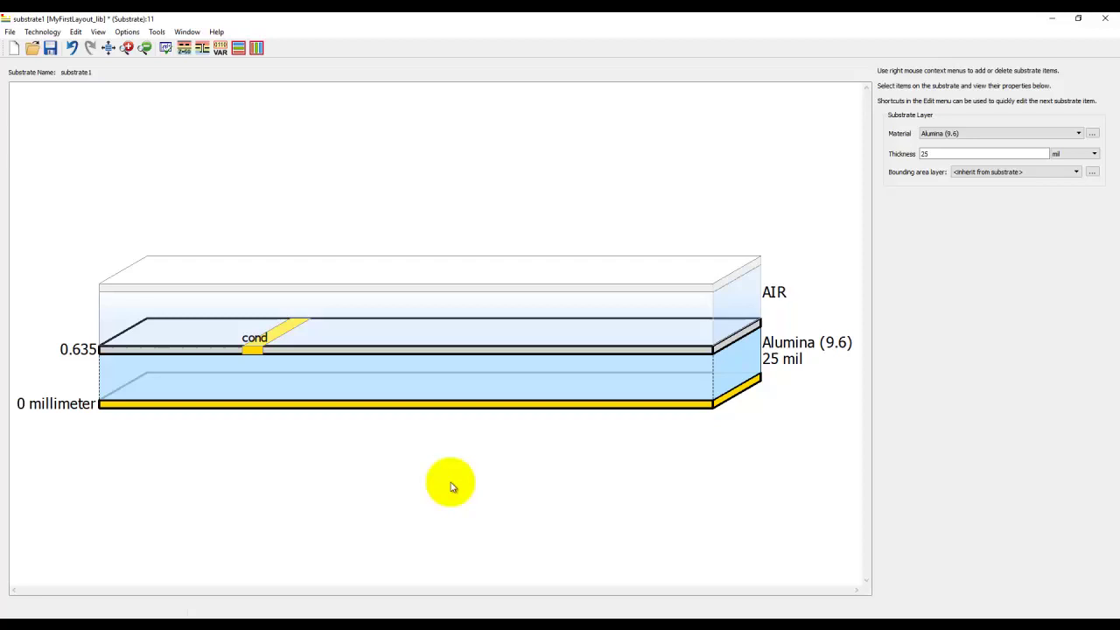
{"action": "left_click", "coordinate": [44, 33]}
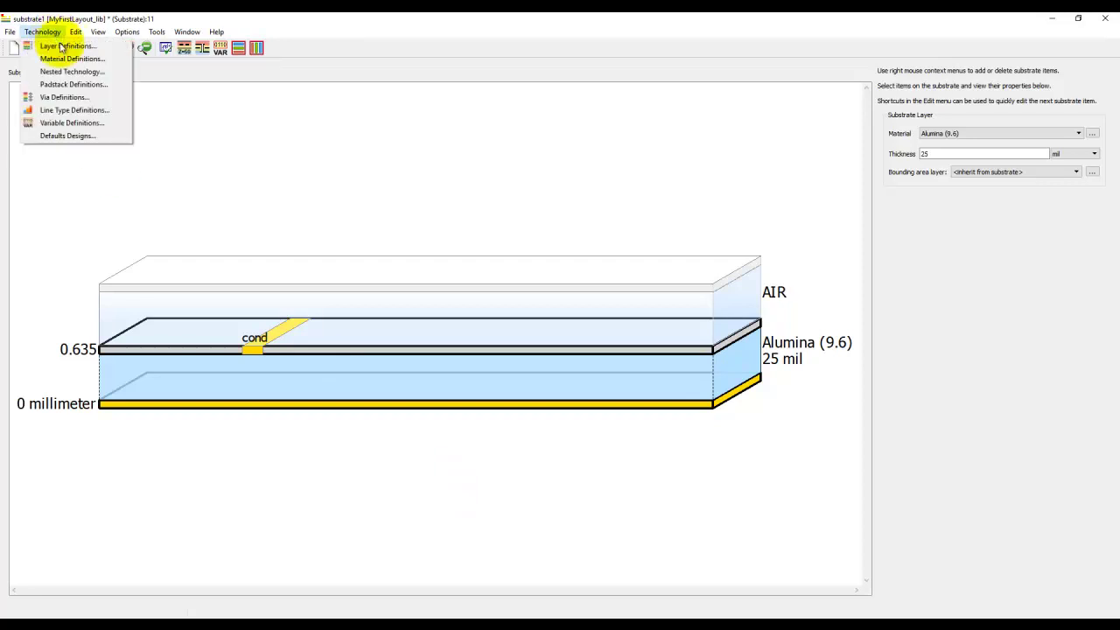
{"action": "left_click", "coordinate": [65, 59]}
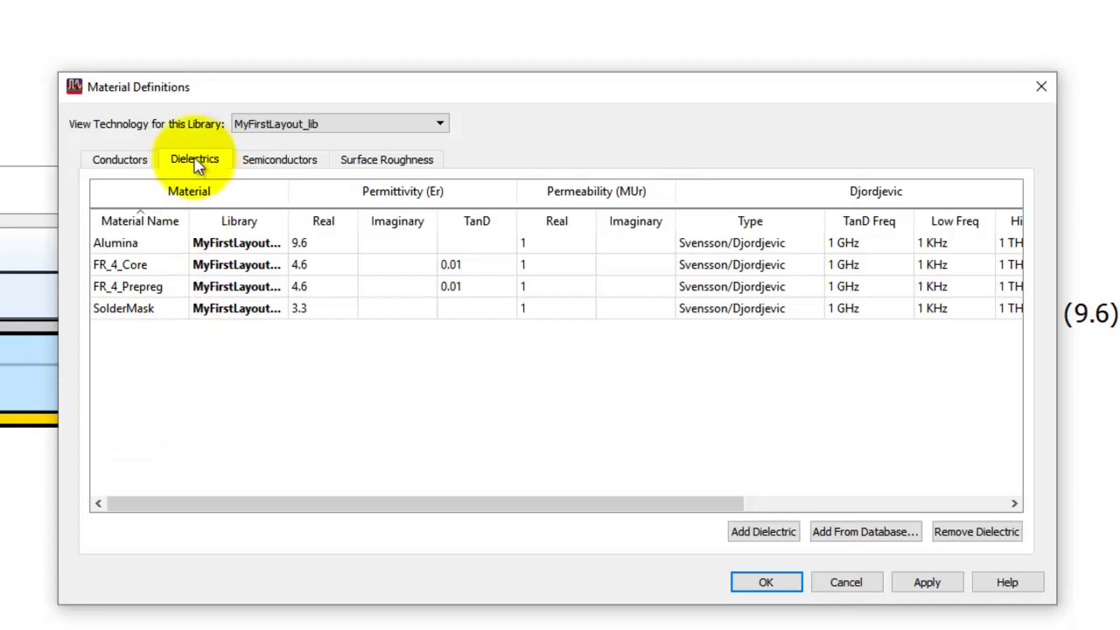
{"action": "left_click", "coordinate": [750, 531]}
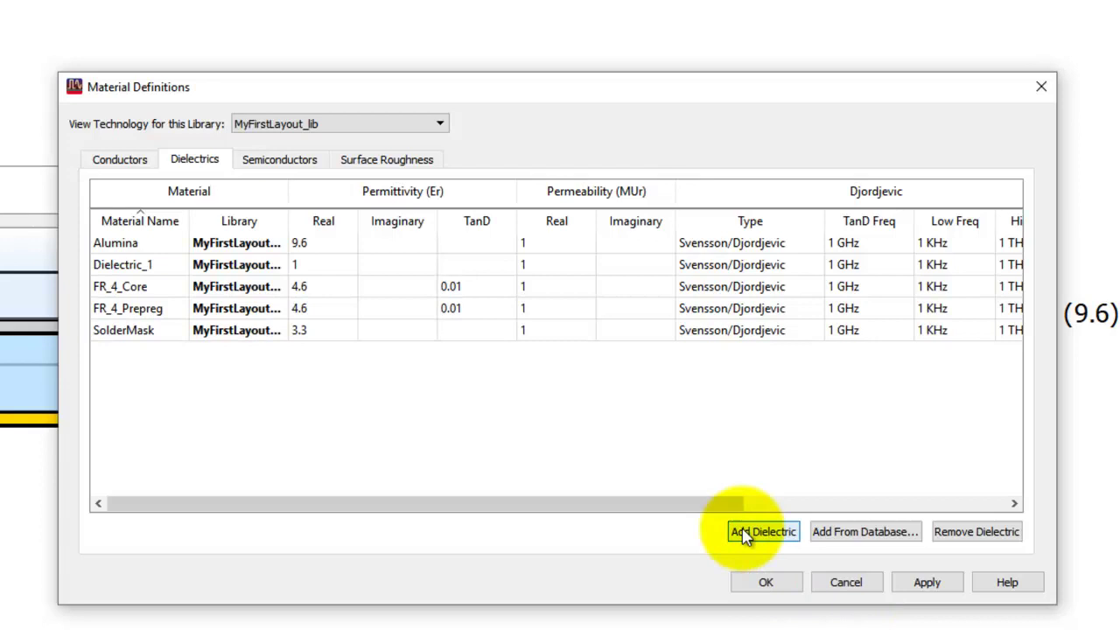
{"action": "double_click", "coordinate": [154, 268]}
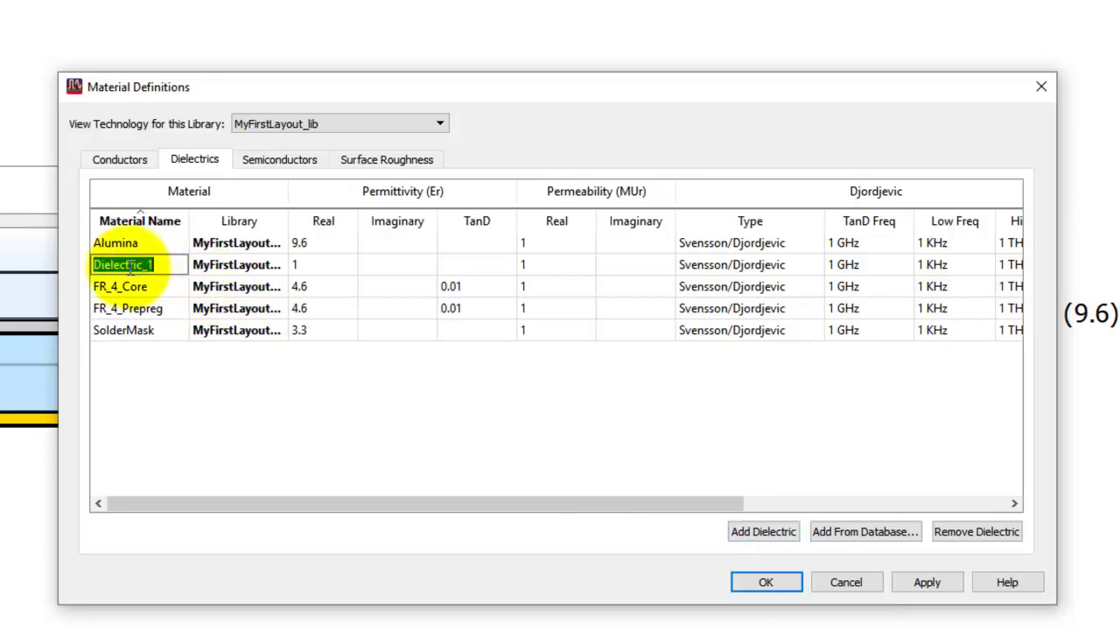
{"action": "left_click", "coordinate": [315, 265]}
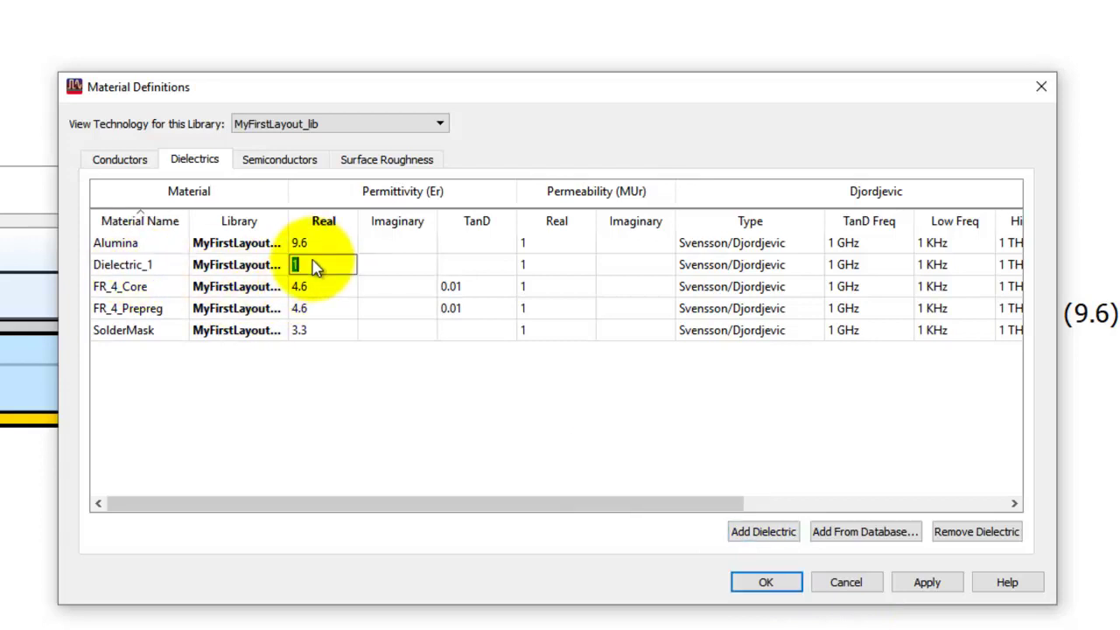
{"action": "left_click", "coordinate": [463, 270]}
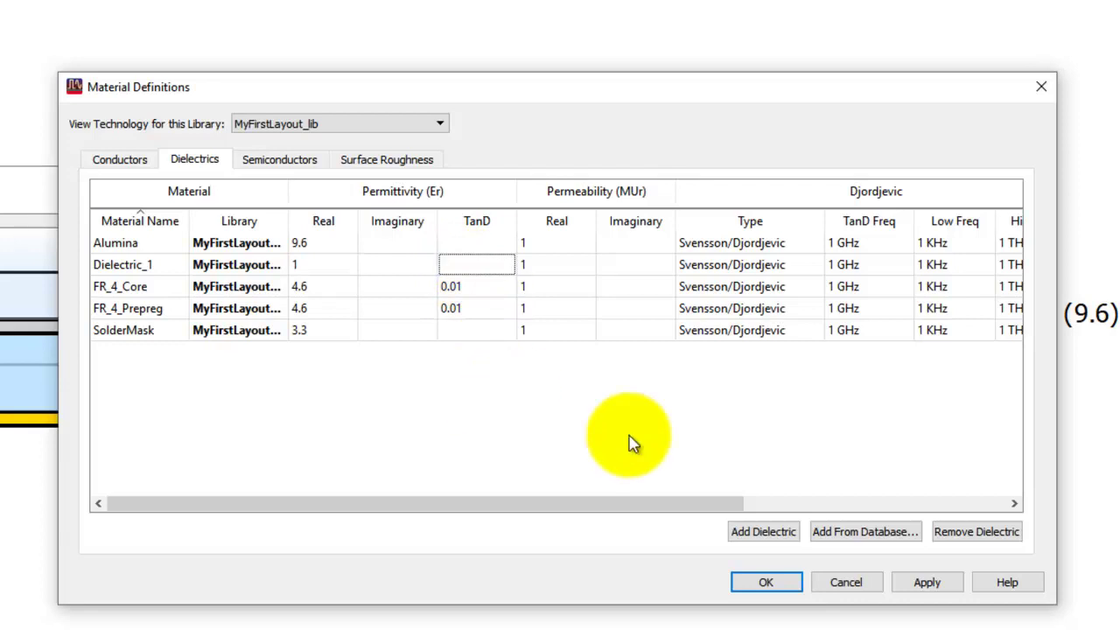
Import Rogers_RO4350 from the database, confirming permittivity 3.66 and loss tangent 0.004.
{"action": "left_click", "coordinate": [851, 539]}
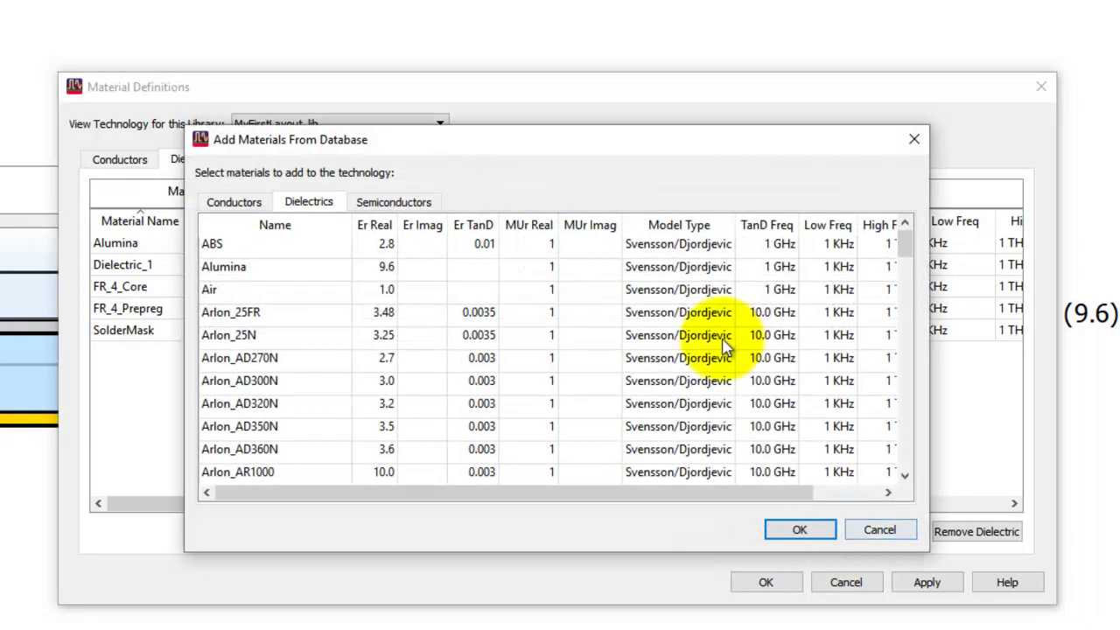
{"action": "left_click_drag", "start_coordinate": [905, 240], "coordinate": [907, 434]}
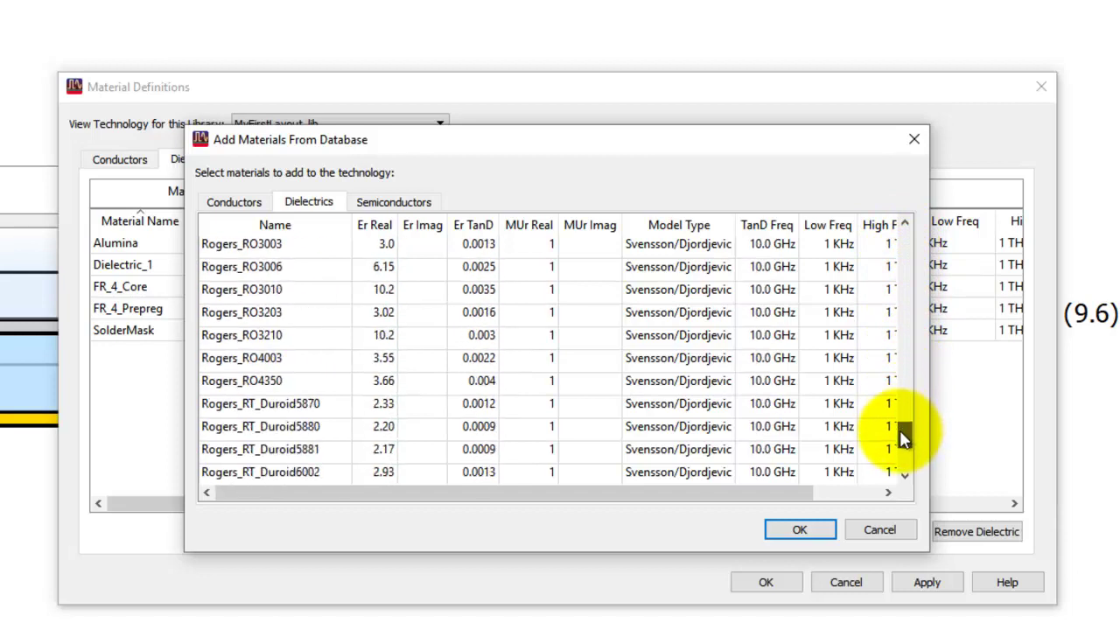
{"action": "left_click", "coordinate": [252, 384]}
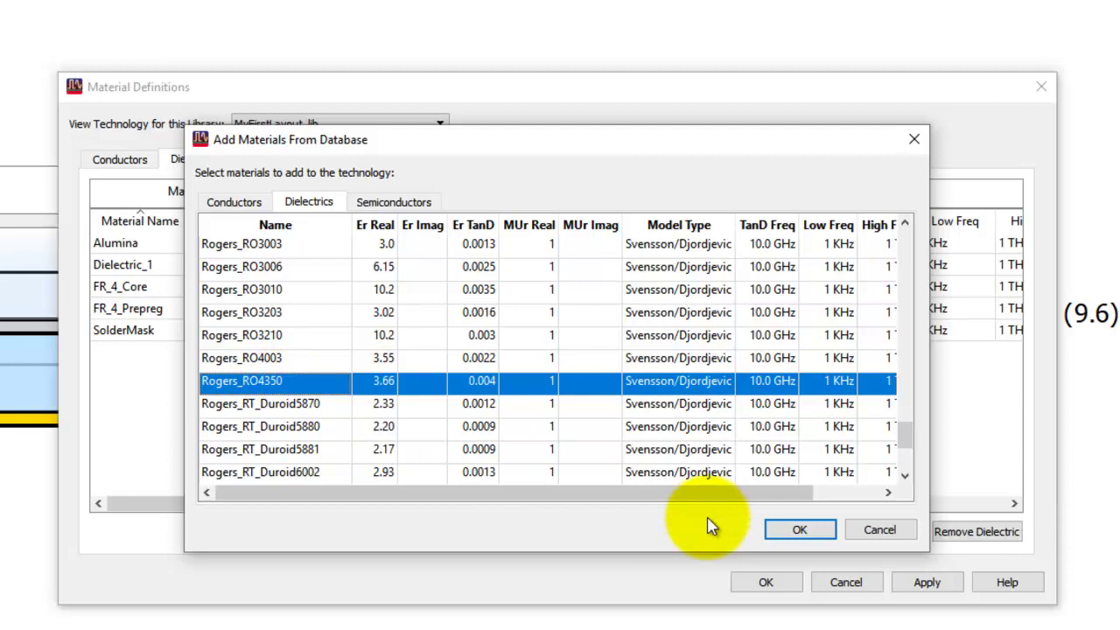
{"action": "left_click", "coordinate": [791, 531]}
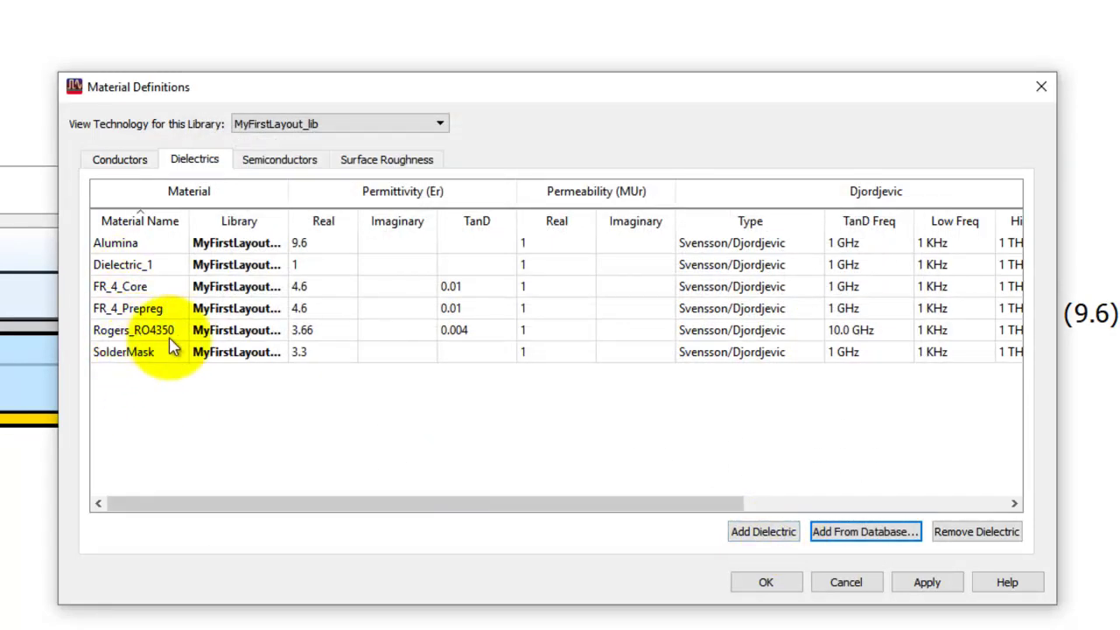
{"action": "double_click", "coordinate": [317, 333]}
{"action": "double_click", "coordinate": [458, 338]}
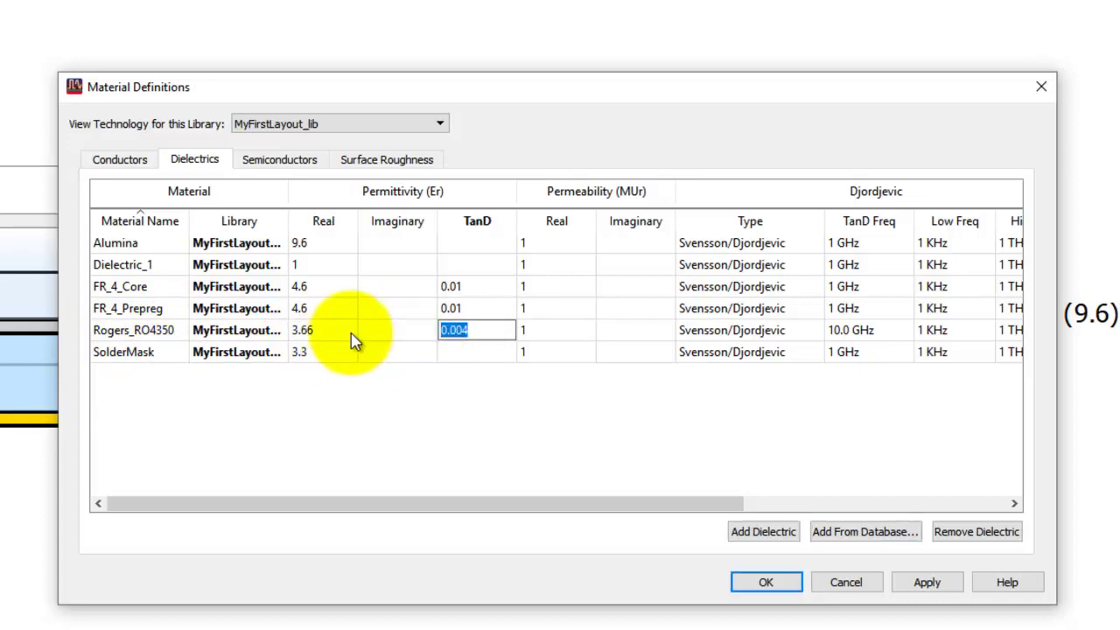
{"action": "left_click", "coordinate": [468, 395]}
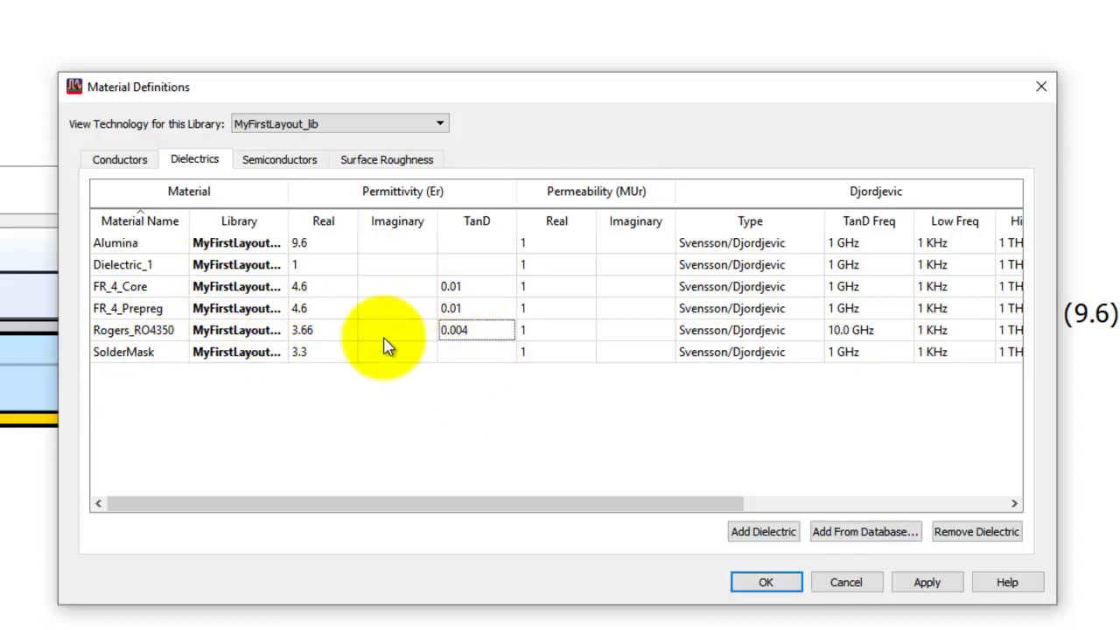
{"action": "left_click", "coordinate": [123, 166]}
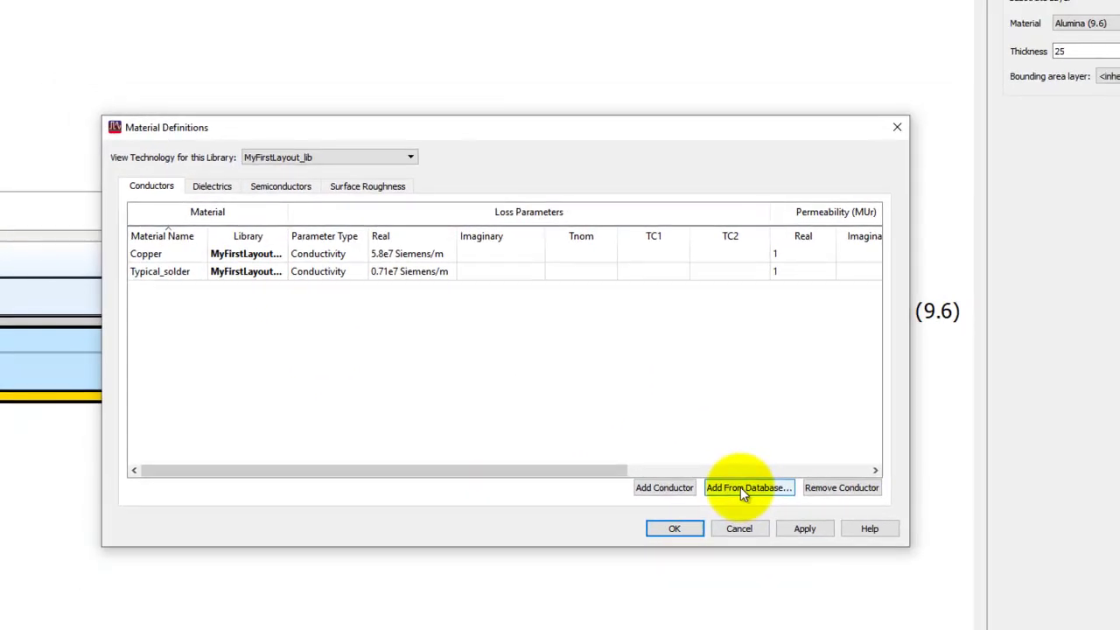
Add Gold from the database to the conductors, review the dielectrics, and close Material Definitions with OK.
{"action": "left_click", "coordinate": [740, 487]}
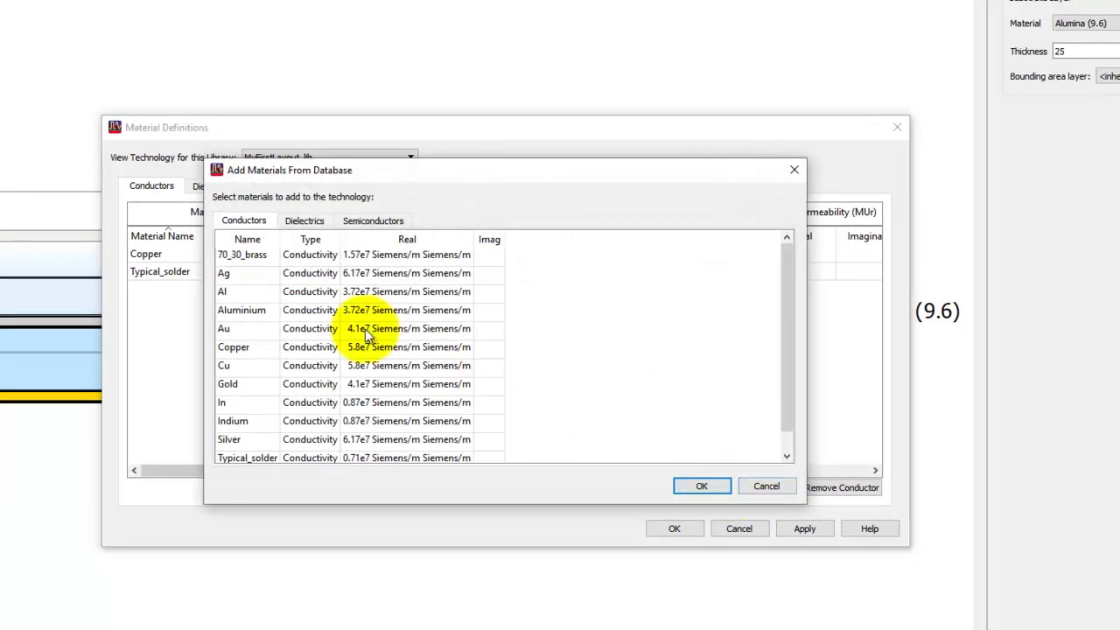
{"action": "left_click", "coordinate": [250, 384]}
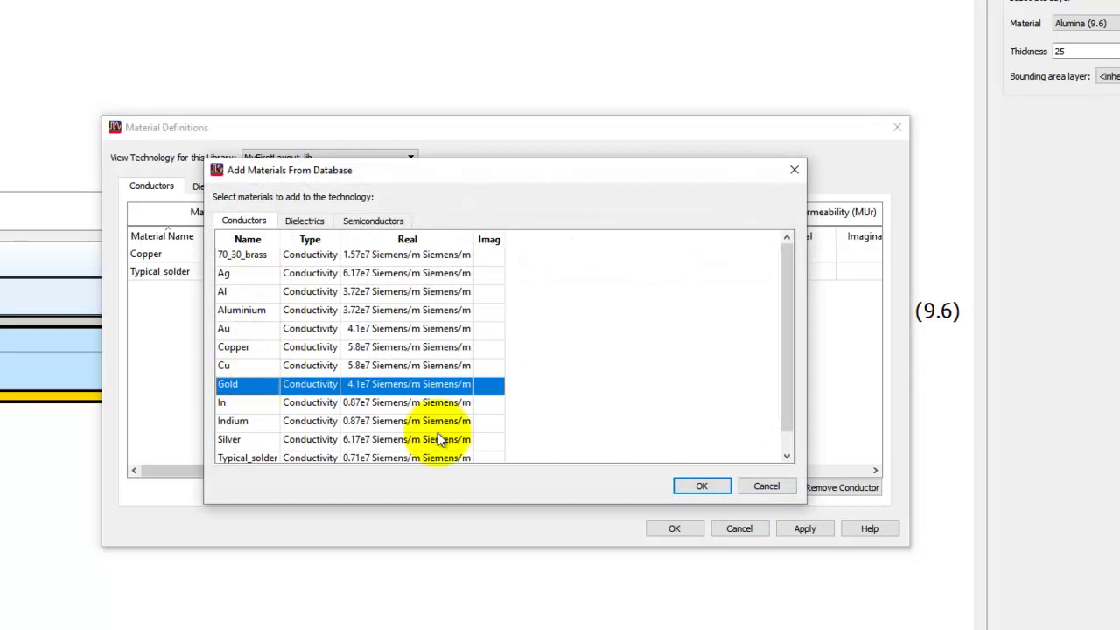
{"action": "left_click", "coordinate": [704, 485]}
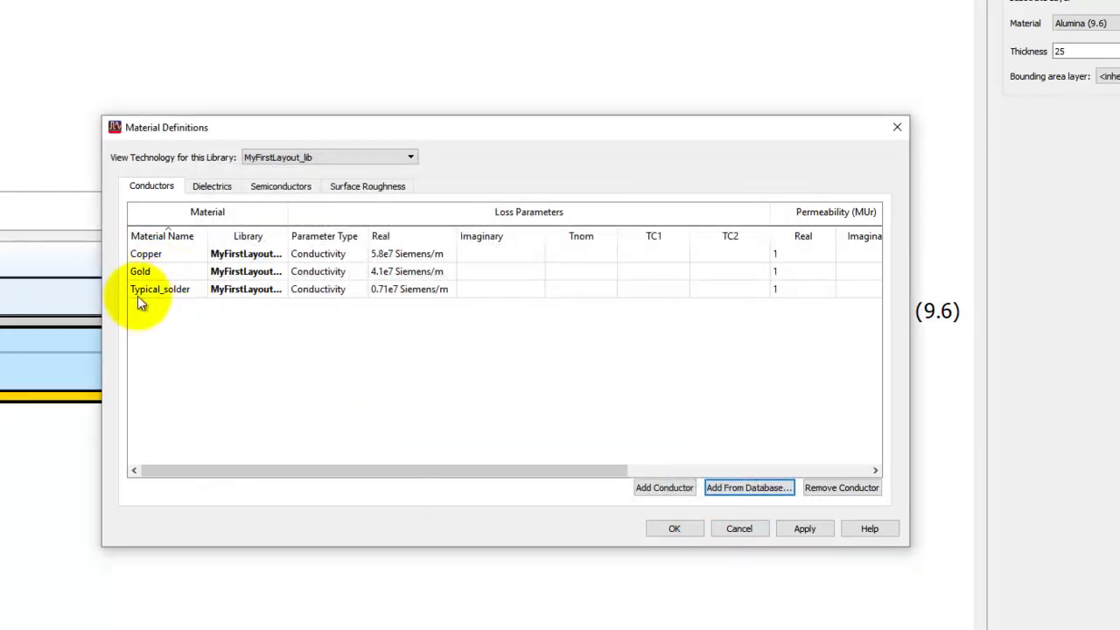
{"action": "left_click", "coordinate": [212, 186]}
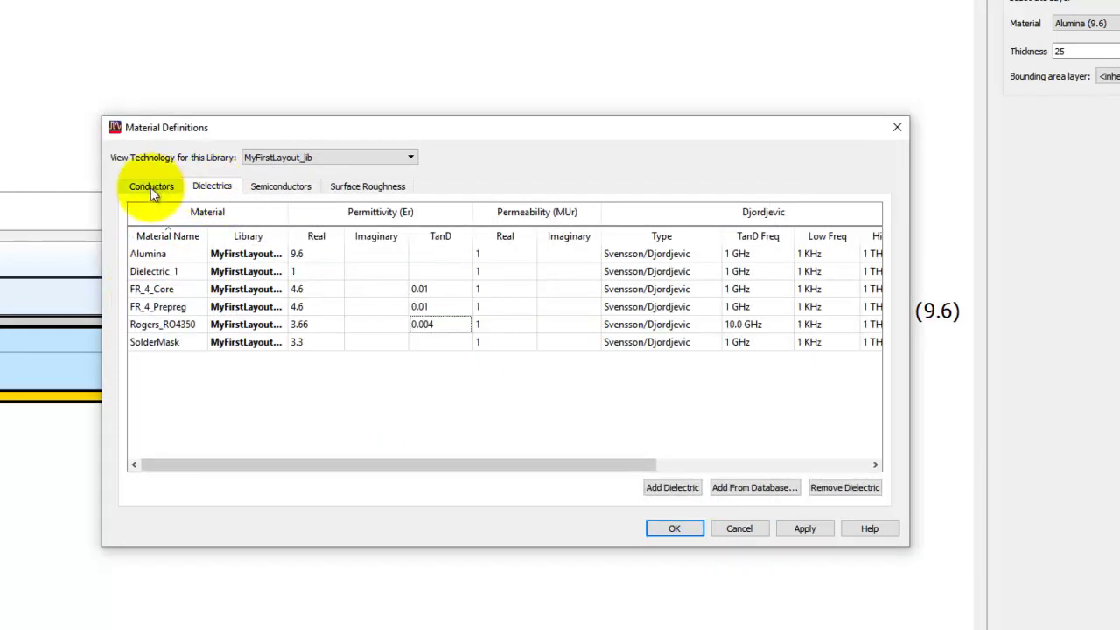
{"action": "left_click", "coordinate": [151, 188]}
{"action": "left_click", "coordinate": [204, 187]}
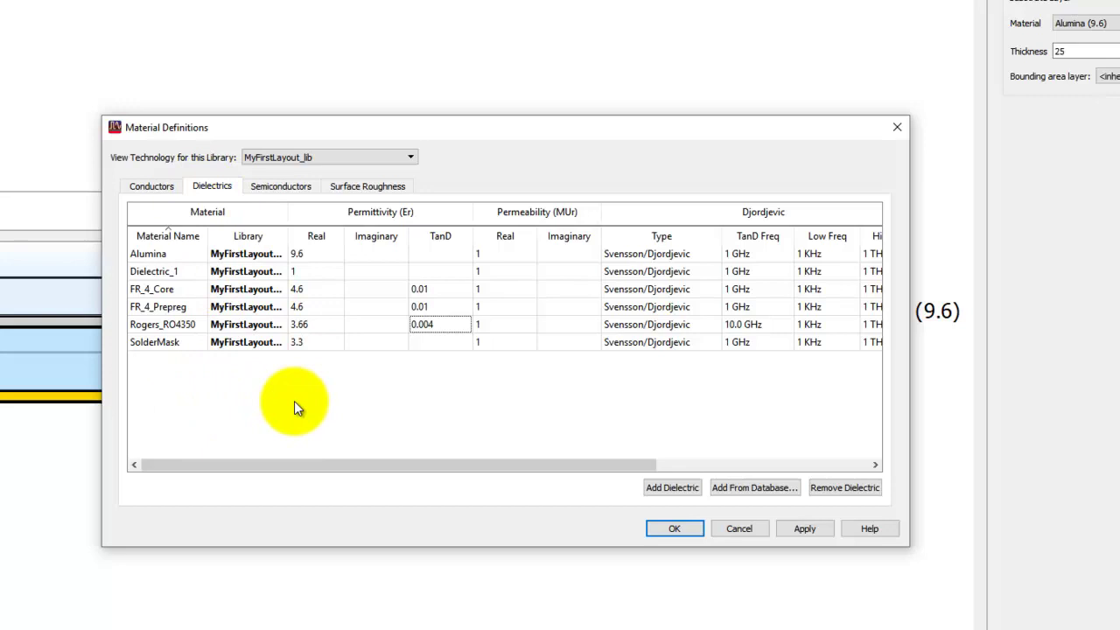
{"action": "left_click", "coordinate": [670, 529]}
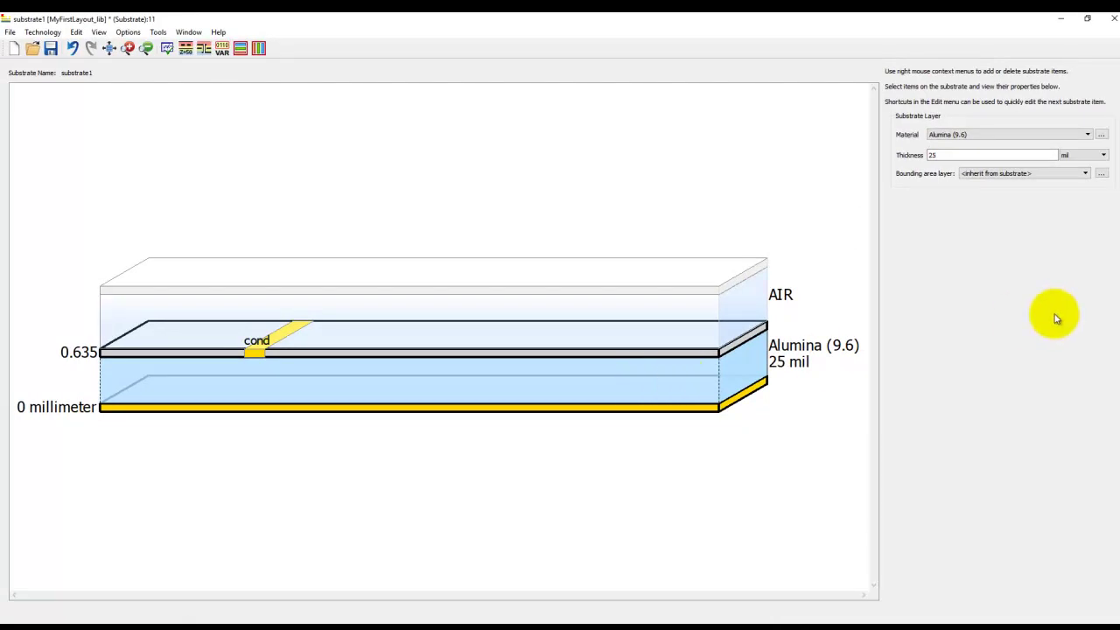
Change the dielectric layer material to Rogers_RO4350 and its thickness to 20 mil.
{"action": "left_click", "coordinate": [968, 138]}
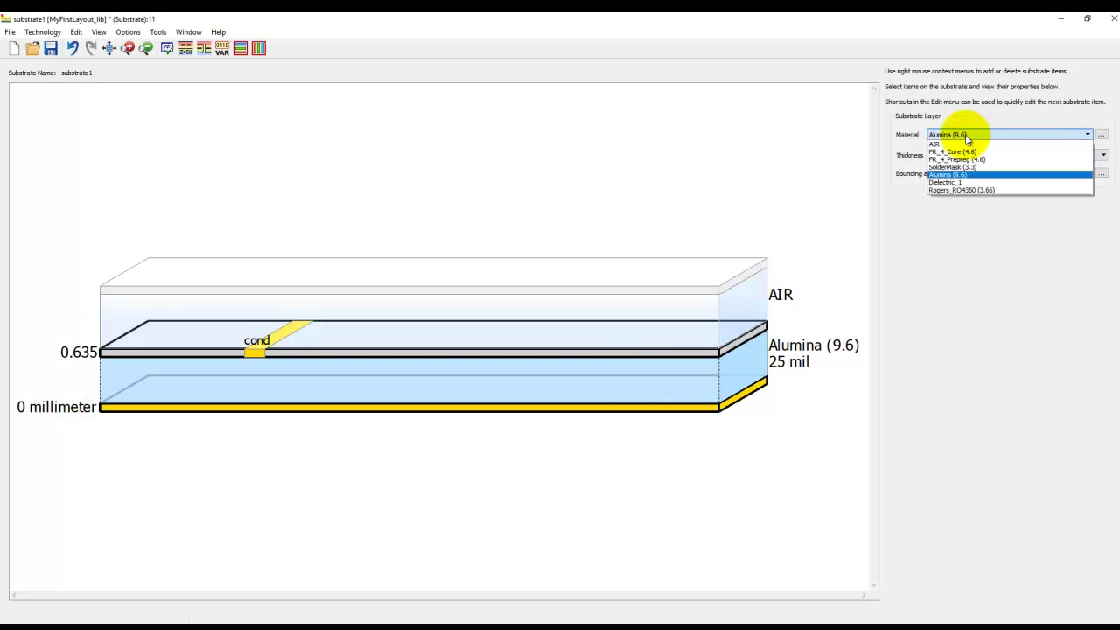
{"action": "left_click", "coordinate": [959, 190]}
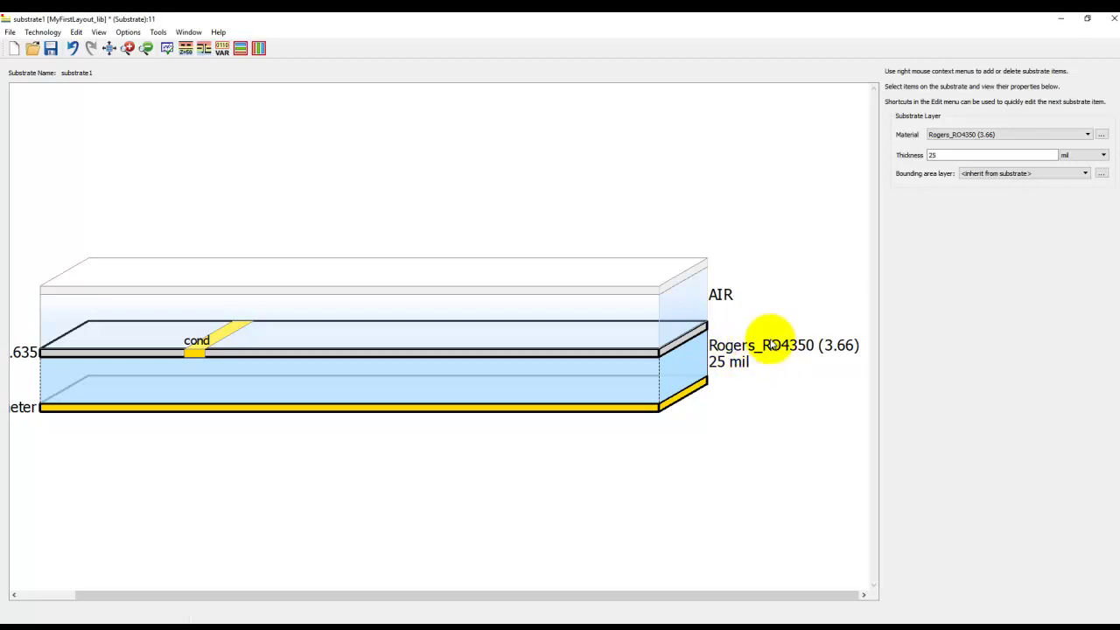
{"action": "double_click", "coordinate": [941, 155]}
{"action": "type", "text": "2"}
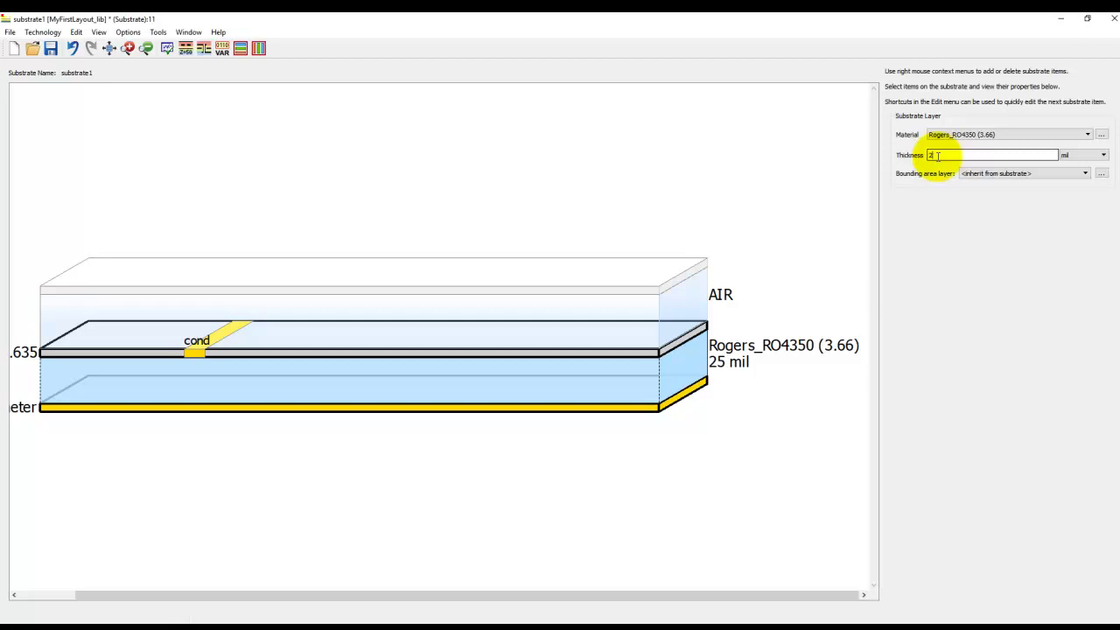
{"action": "type", "text": "0"}
{"action": "left_click", "coordinate": [819, 398]}
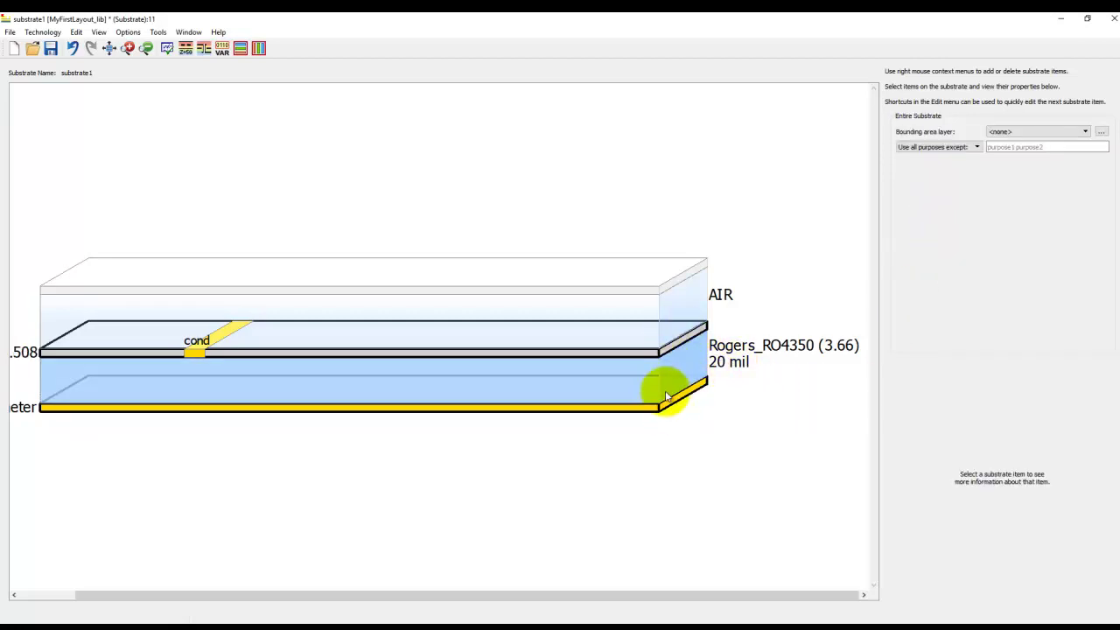
{"action": "left_click", "coordinate": [196, 356]}
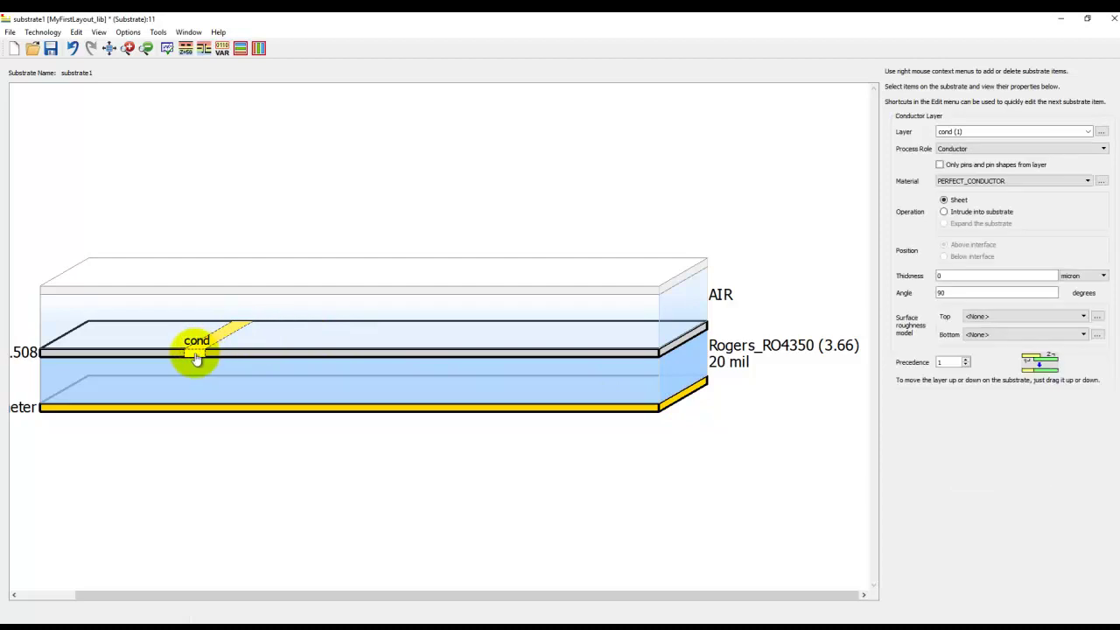
Make the cond conductor Copper and set it to intrude into the substrate.
{"action": "left_click", "coordinate": [967, 181]}
{"action": "left_click", "coordinate": [958, 192]}
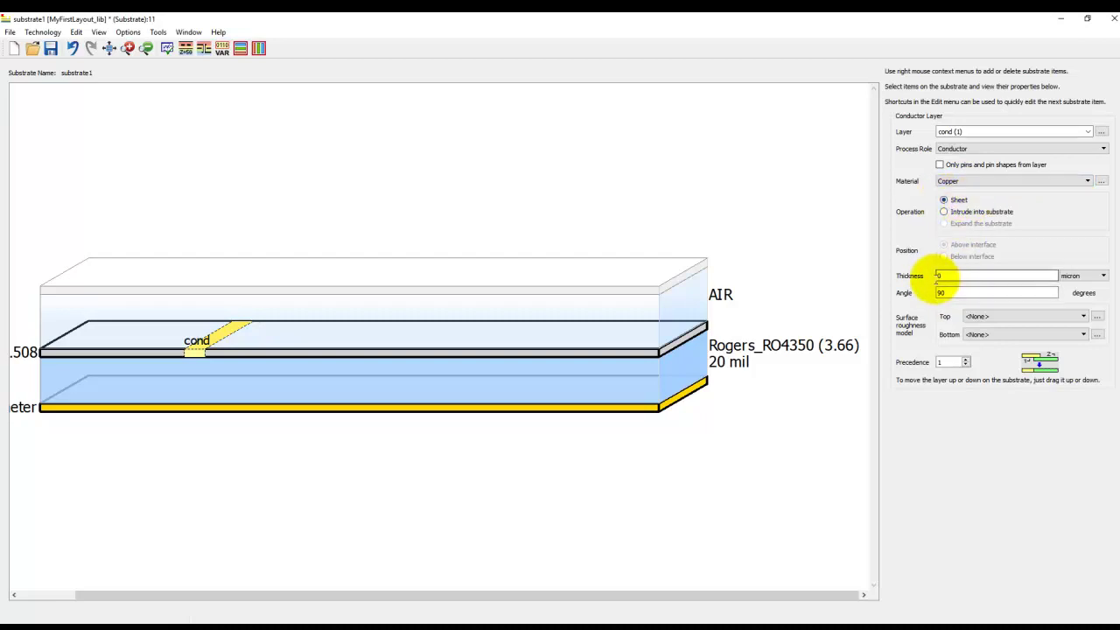
{"action": "right_click", "coordinate": [198, 352]}
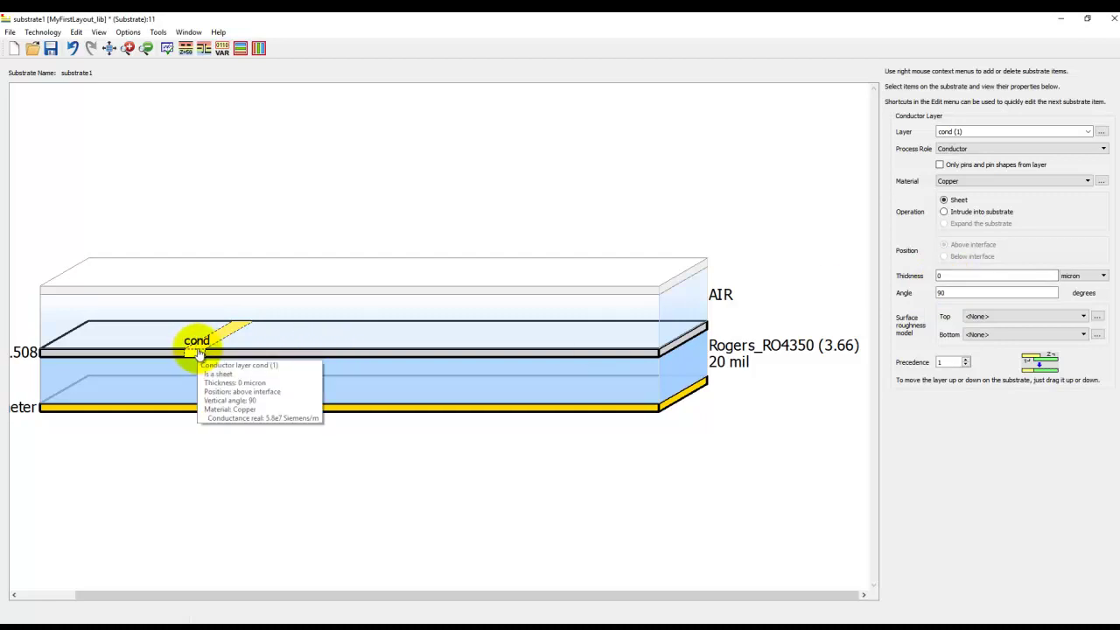
{"action": "key", "text": "Escape"}
{"action": "mouse_move", "coordinate": [199, 353]}
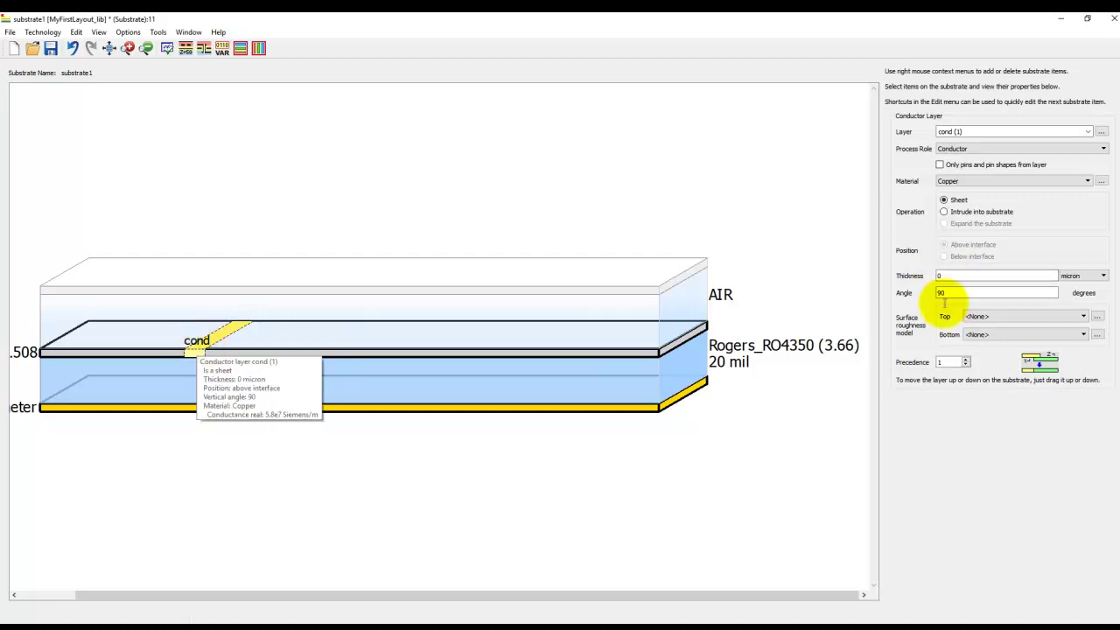
{"action": "left_click", "coordinate": [953, 212]}
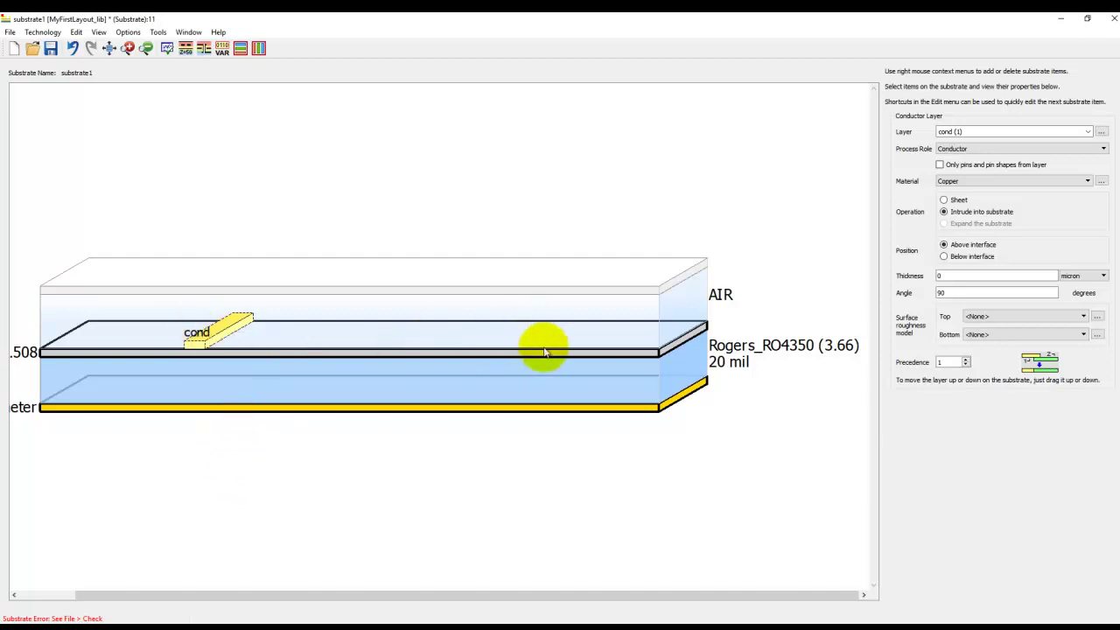
Set the cond conductor thickness to 35 micron.
{"action": "left_click", "coordinate": [693, 295]}
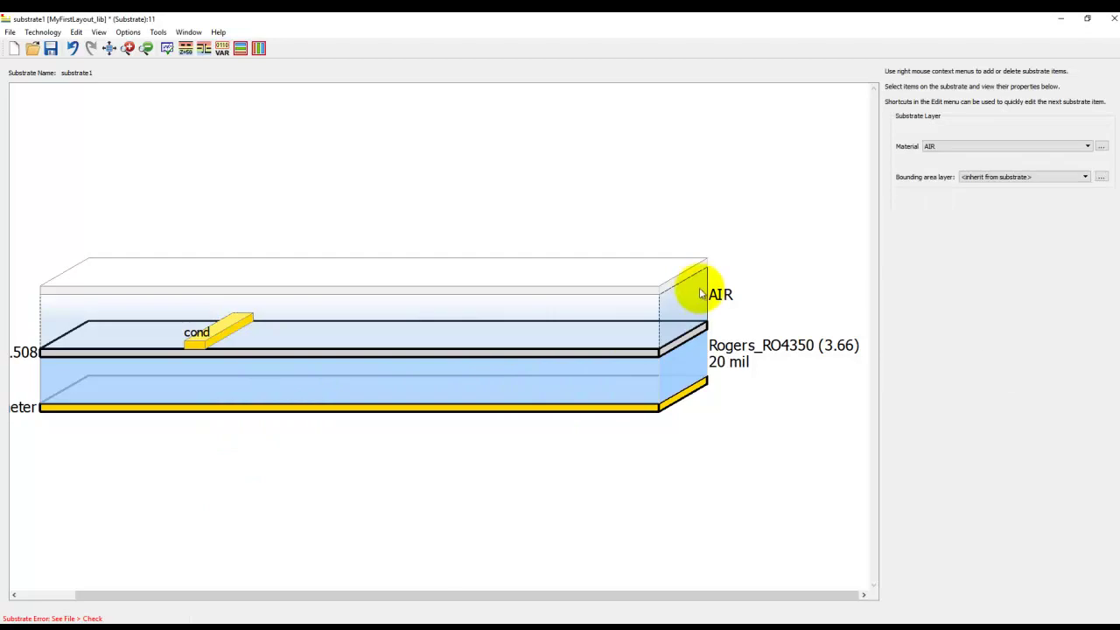
{"action": "left_click", "coordinate": [182, 342]}
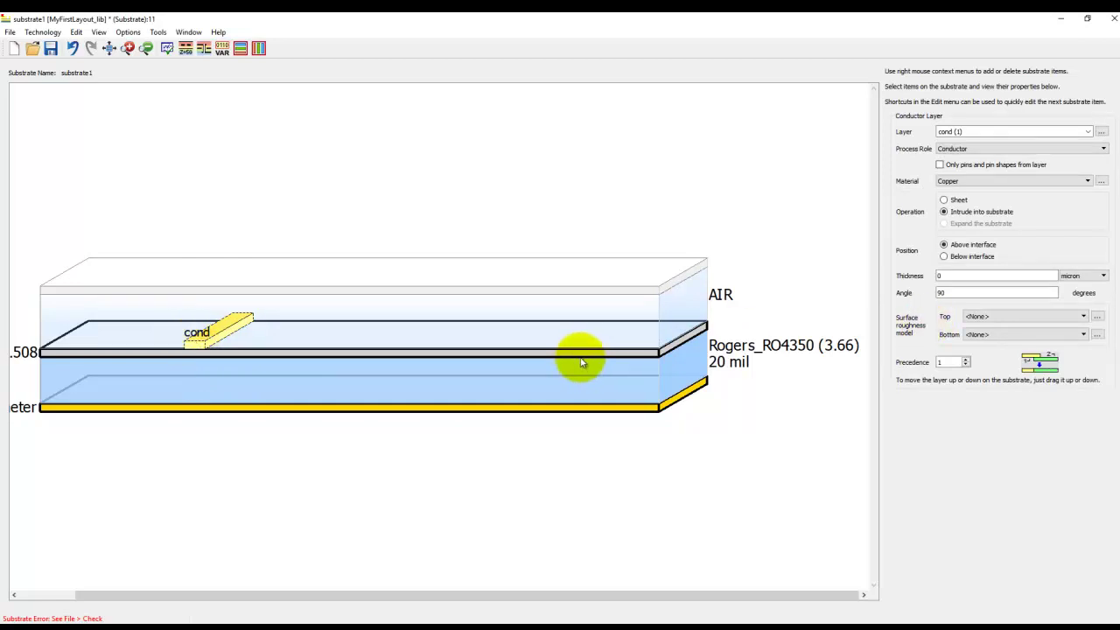
{"action": "mouse_move", "coordinate": [579, 359]}
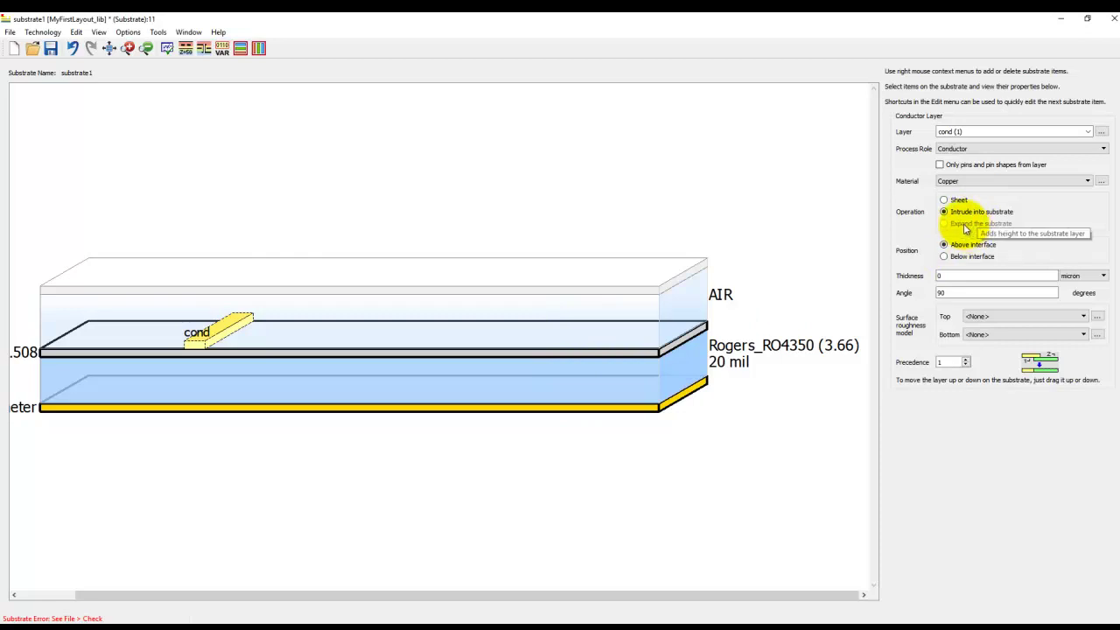
{"action": "mouse_move", "coordinate": [621, 388]}
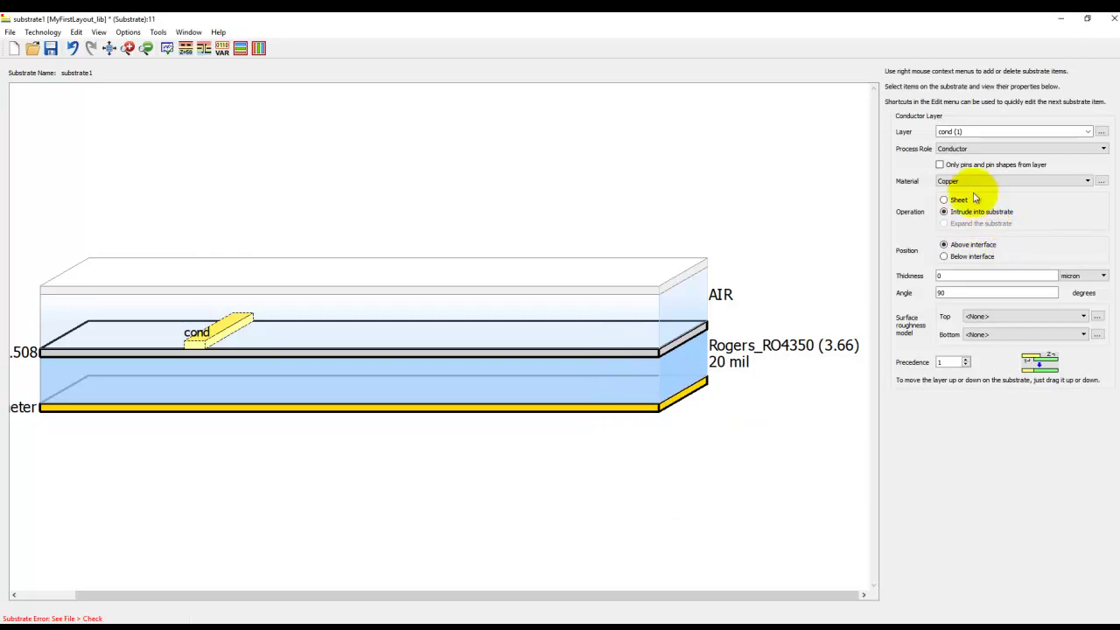
{"action": "double_click", "coordinate": [941, 276]}
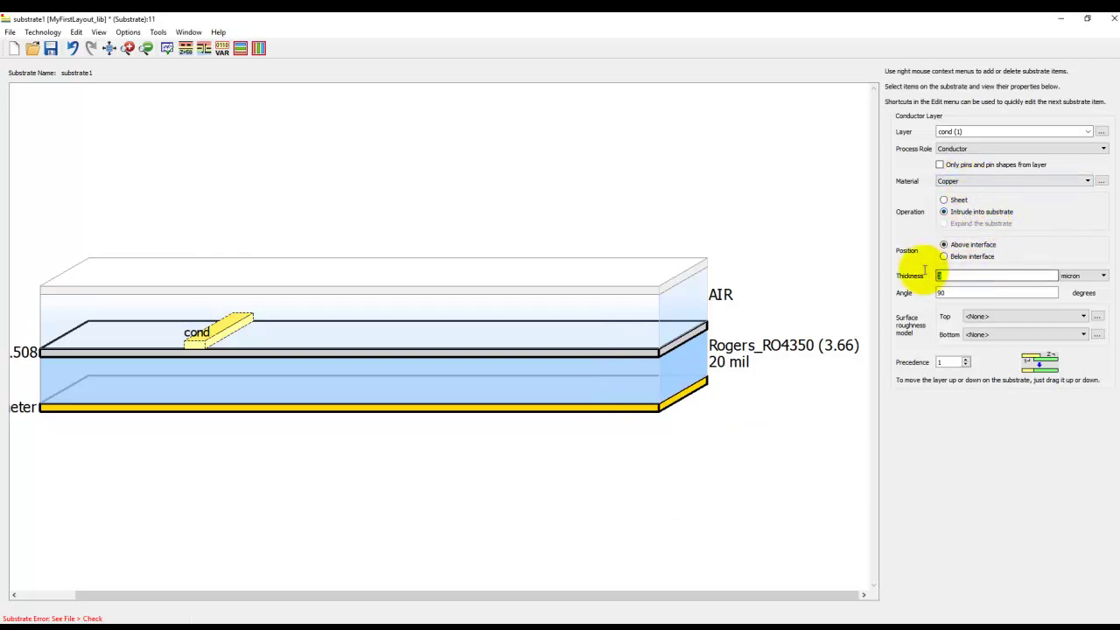
{"action": "type", "text": "35"}
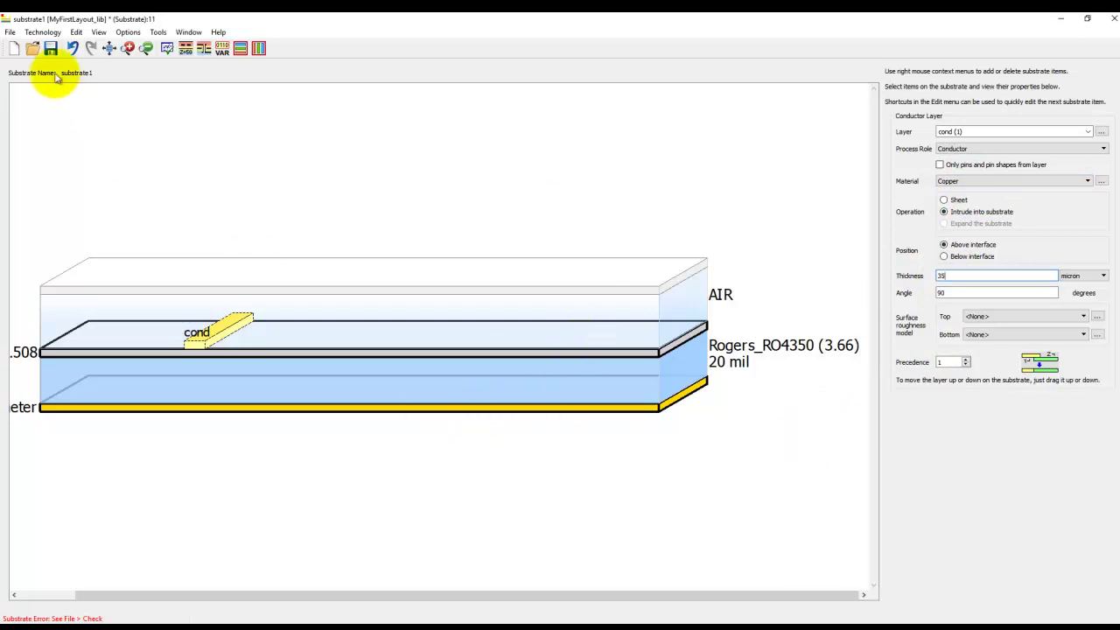
{"action": "left_click", "coordinate": [51, 48]}
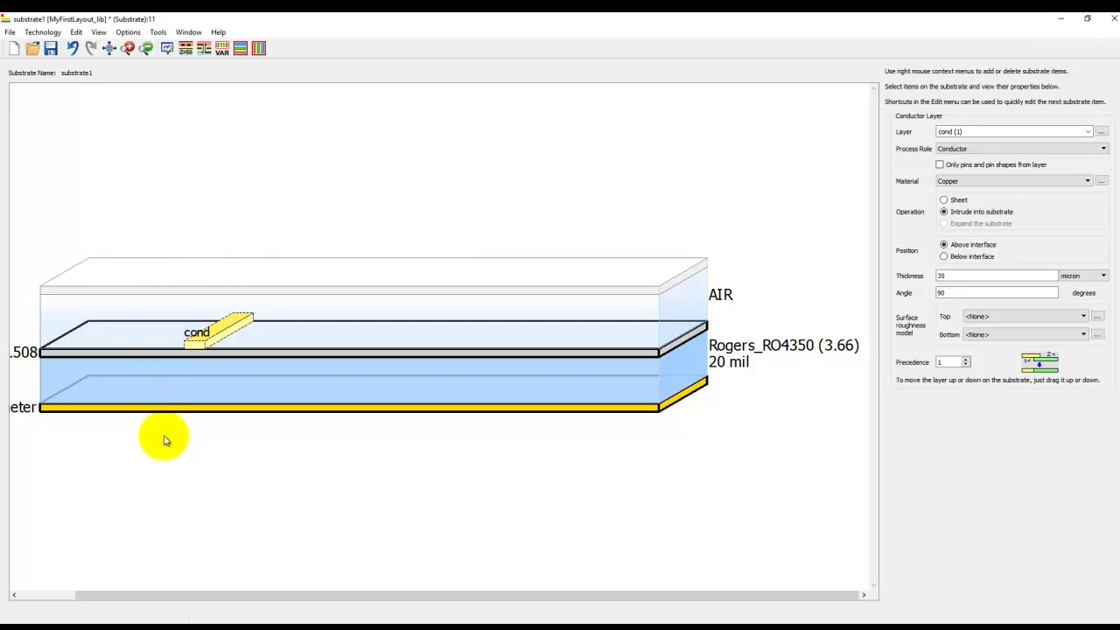
Map a PERFECT_CONDUCTOR via on the hole layer through the 20 mil Rogers_RO4350 dielectric.
{"action": "right_click", "coordinate": [94, 377]}
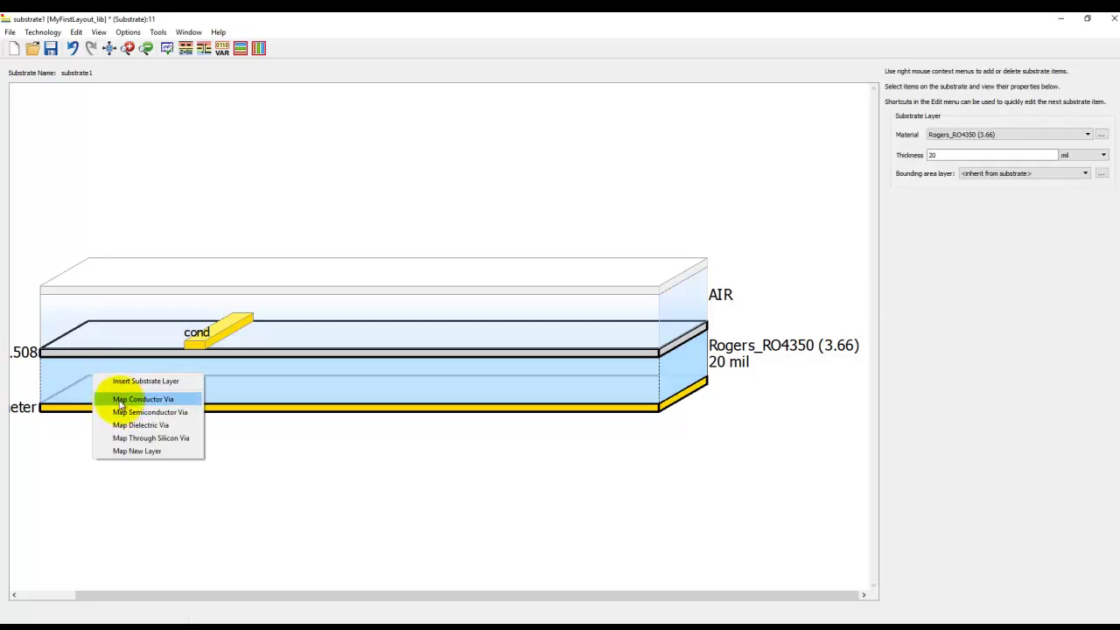
{"action": "left_click", "coordinate": [121, 403]}
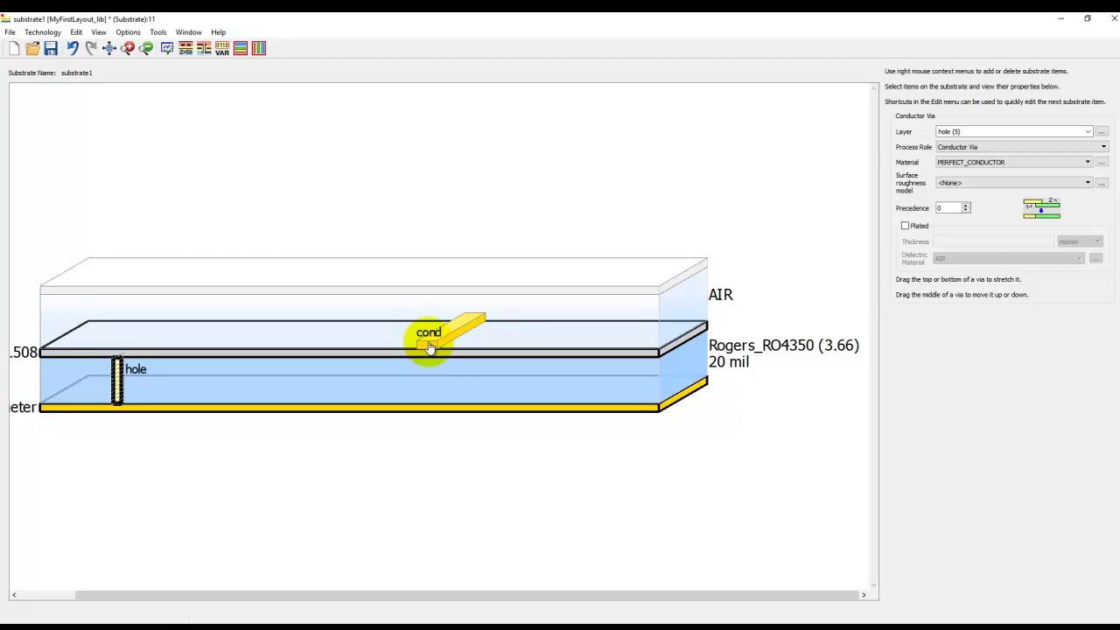
{"action": "mouse_move", "coordinate": [429, 347]}
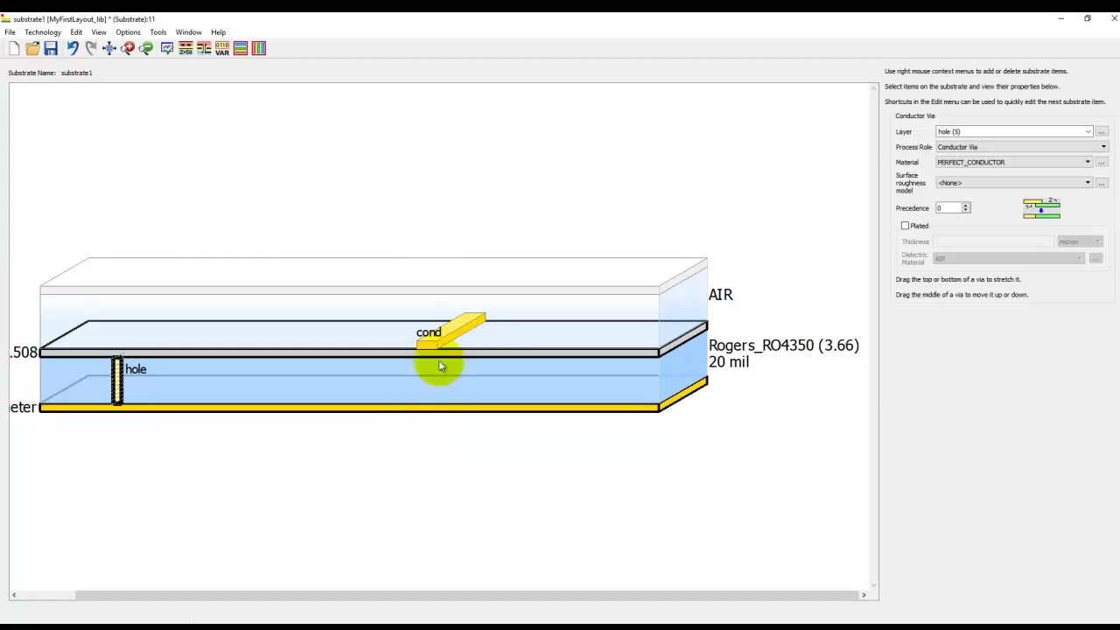
{"action": "mouse_move", "coordinate": [434, 382]}
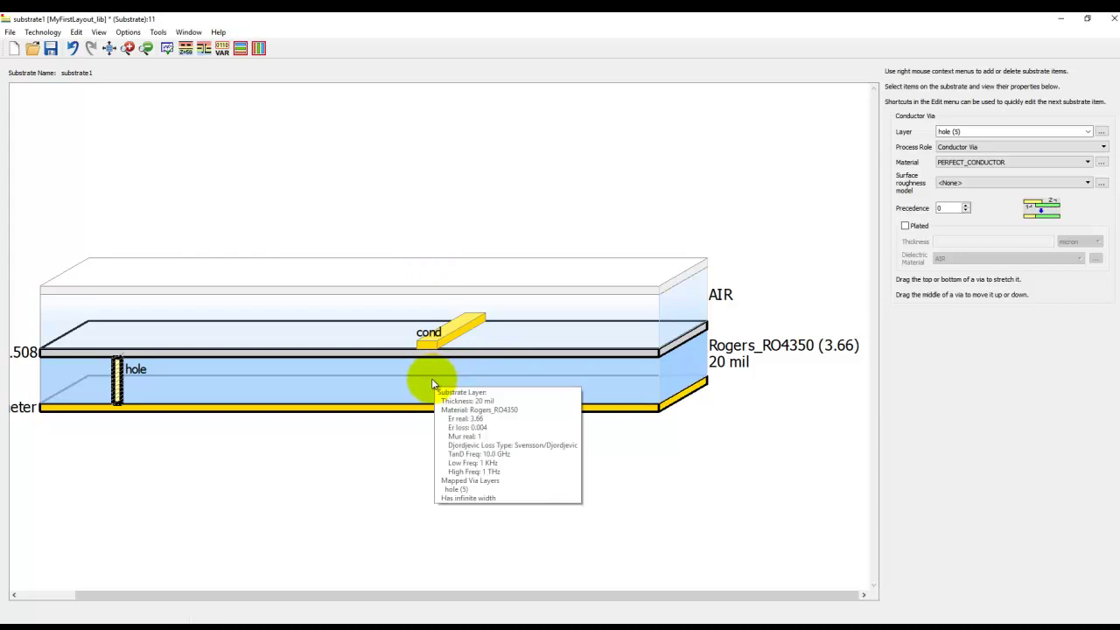